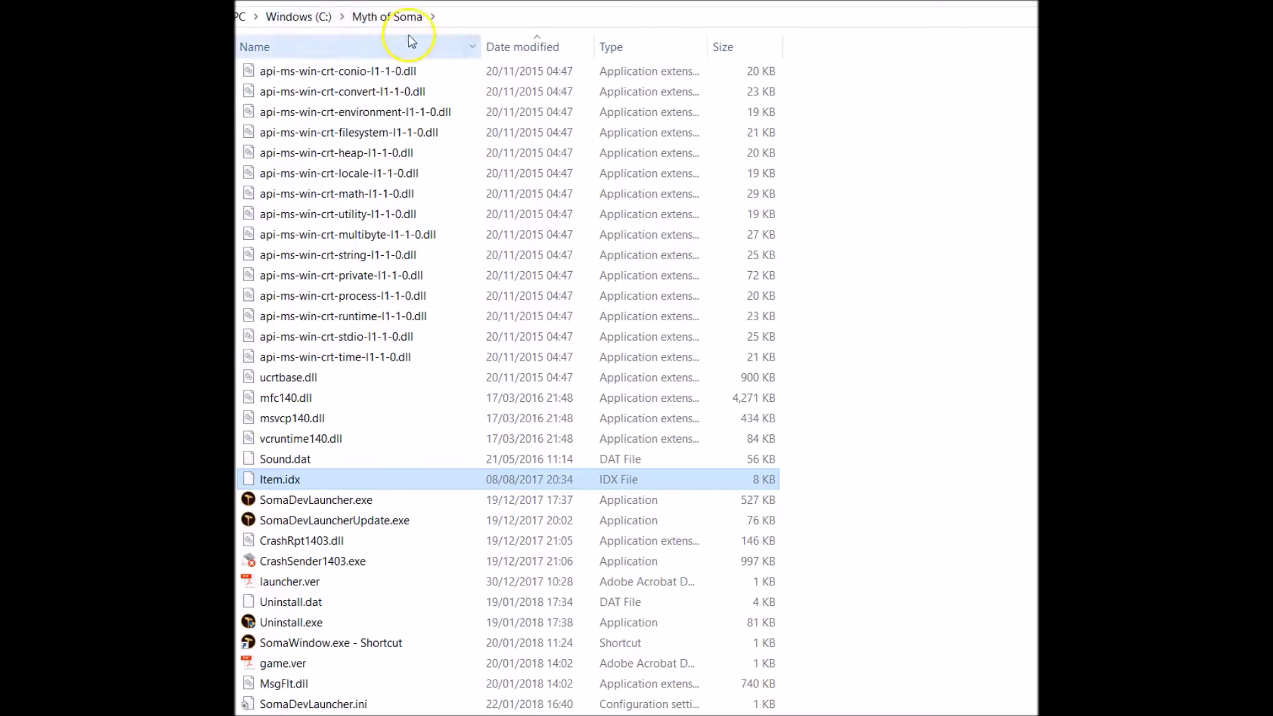
Step: Open SomaDevLauncher.ini from the Myth of Soma folder in Notepad to view its 800x600 resolution
scroll(407, 378, "up", 18)
scroll(422, 449, "down", 11)
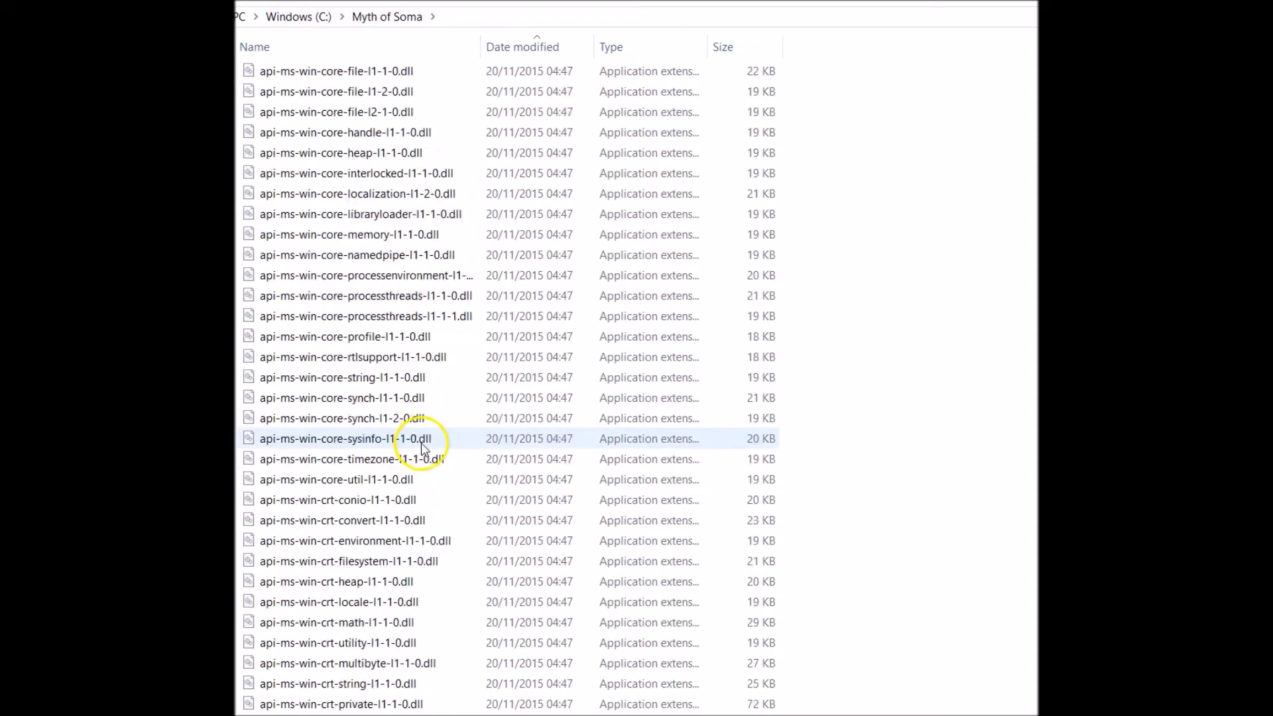
scroll(422, 449, "down", 7)
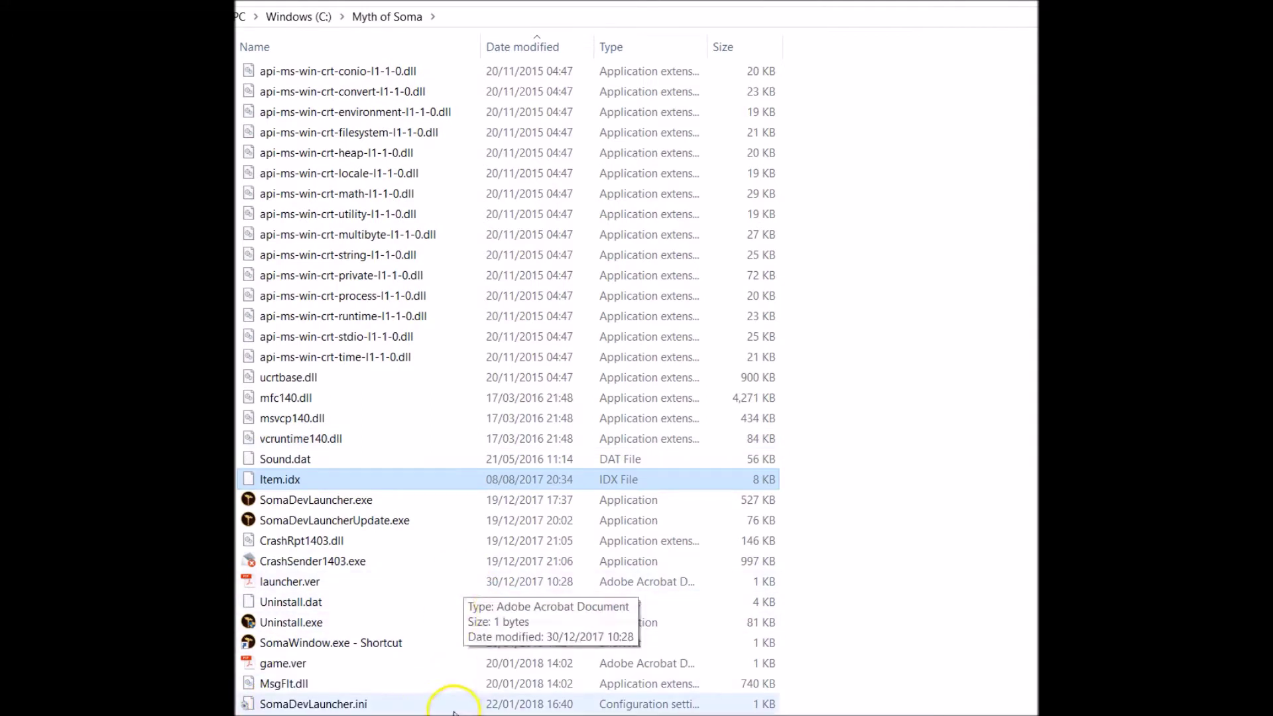
double_click(340, 705)
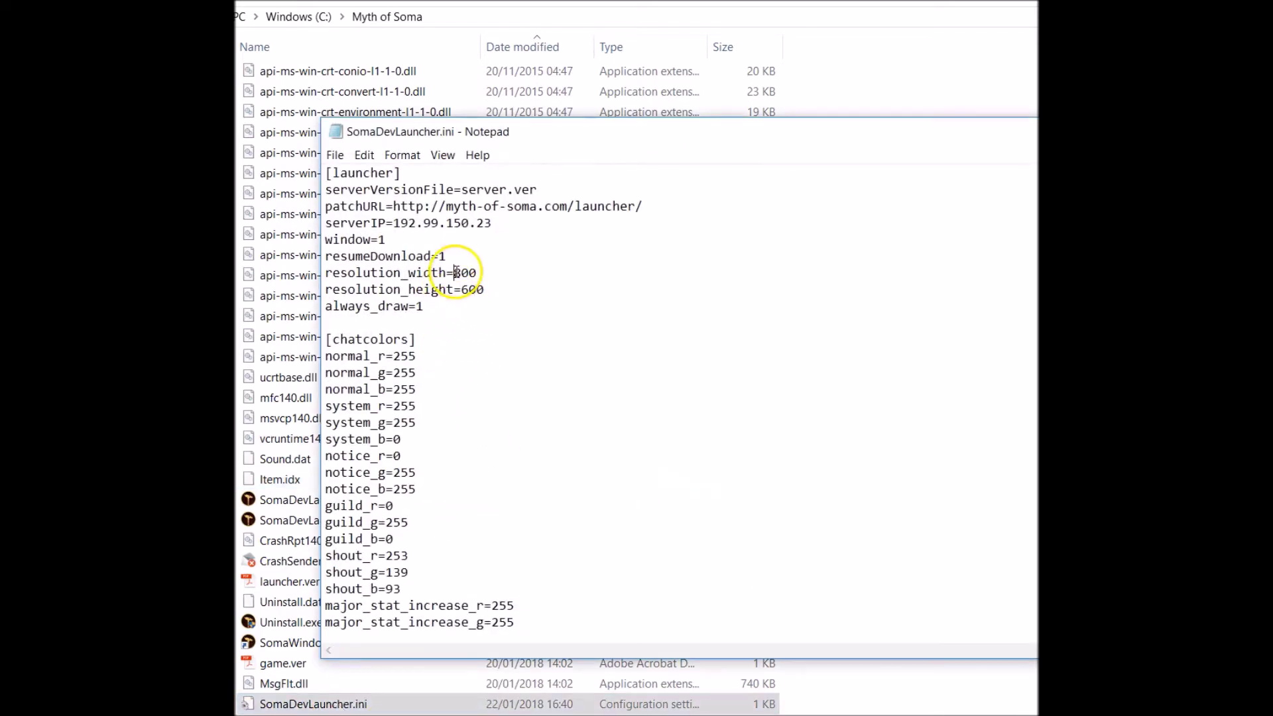
Step: Select the resolution_width and resolution_height values (800 and 600) in the launcher settings
left_click_drag(454, 273, 488, 290)
left_click(473, 294)
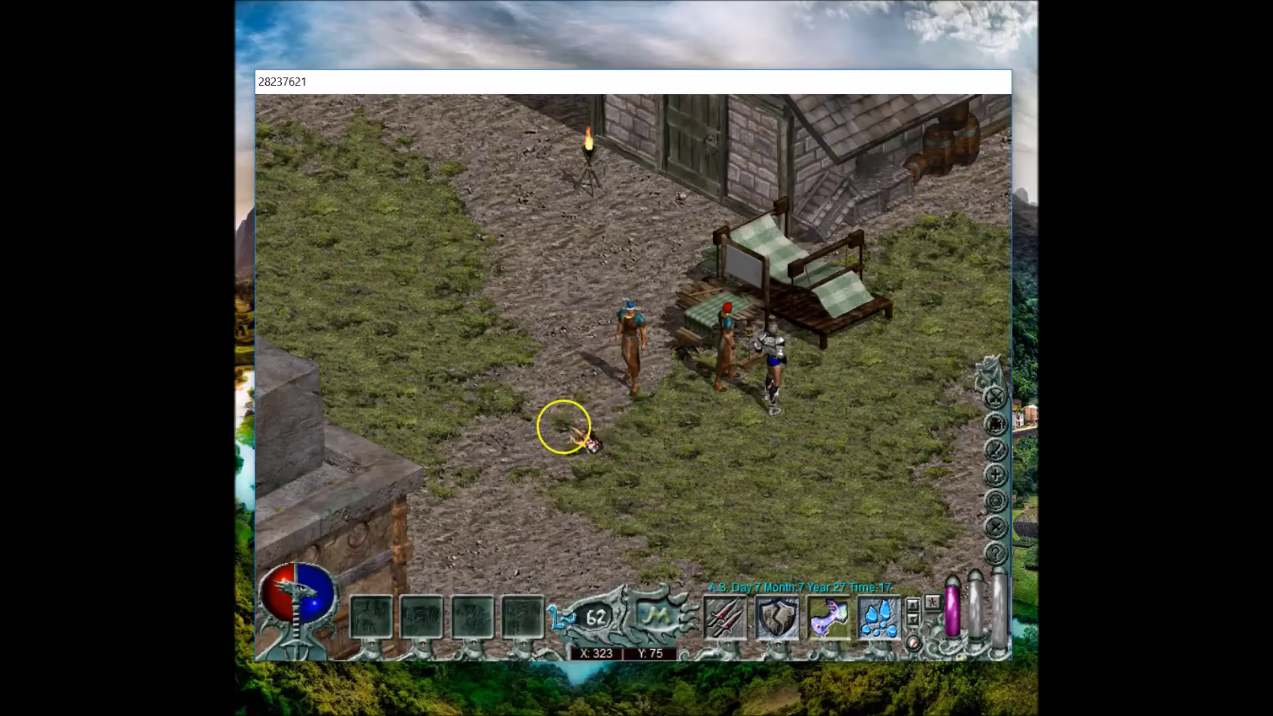
Step: Walk the character along the road and south across the town
left_click(605, 454)
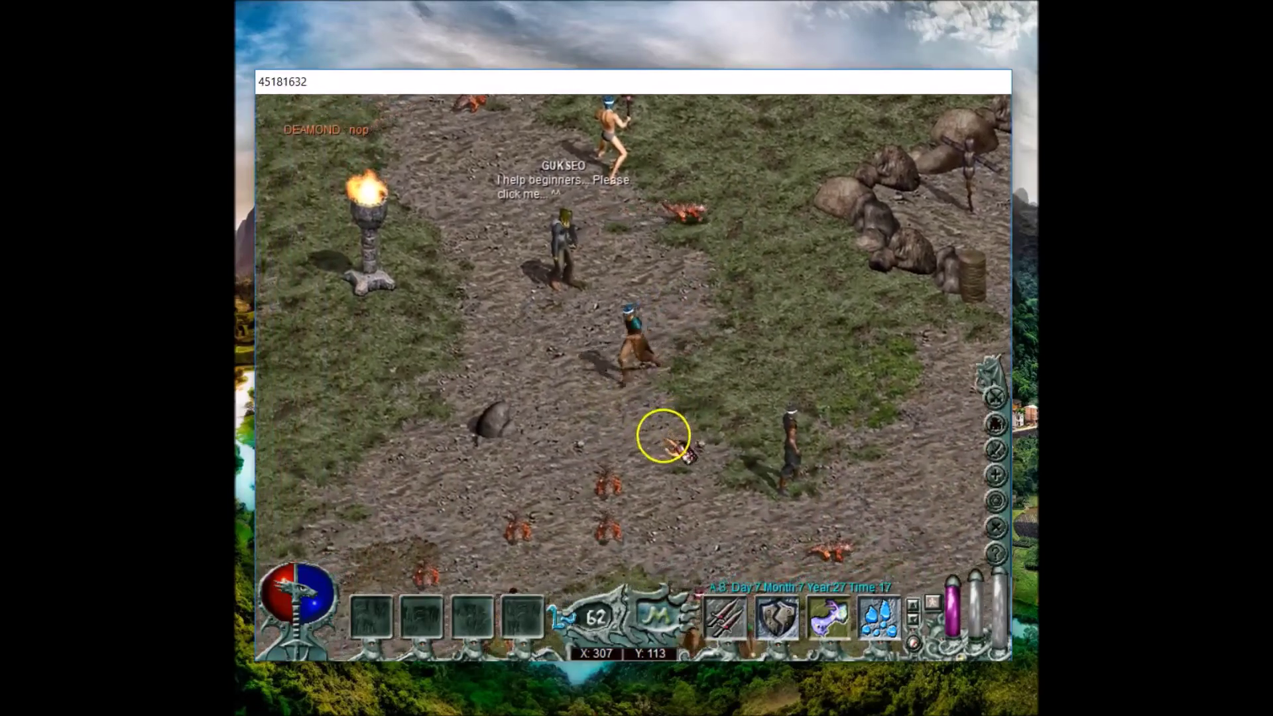
left_click(643, 490)
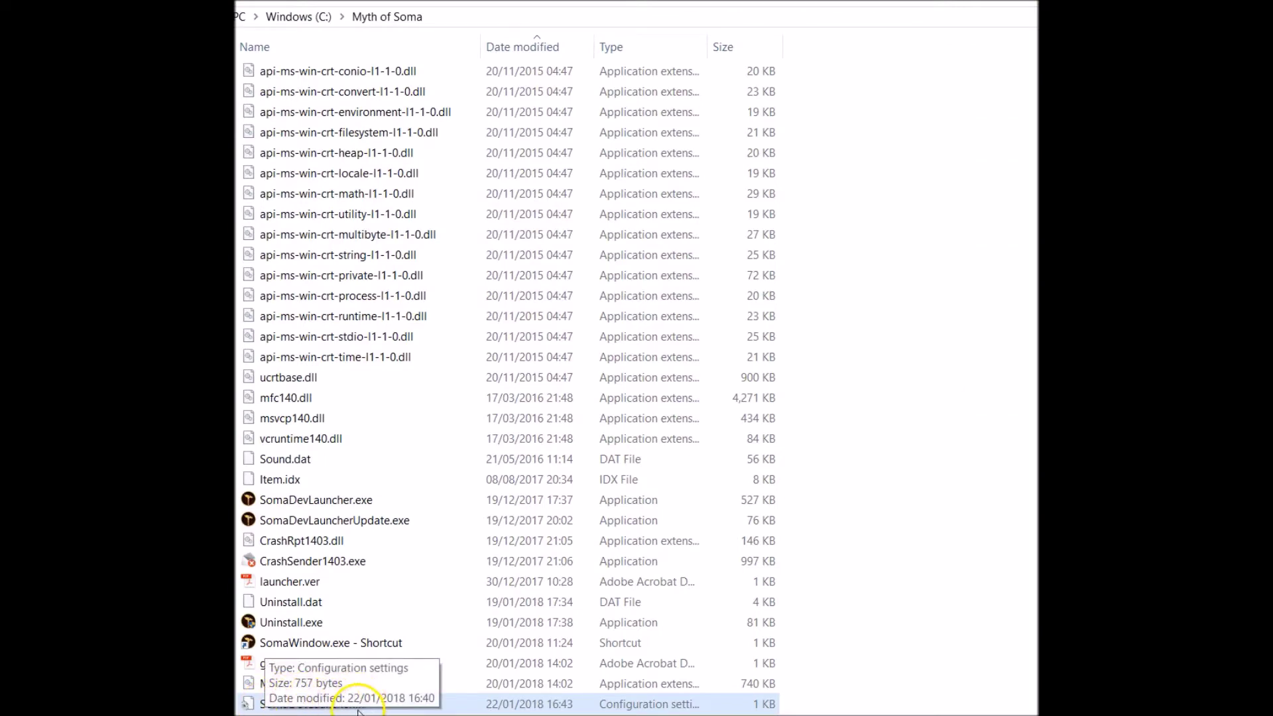
Step: Reopen SomaDevLauncher.ini and look up the 1360 and 786 values in the Word notes
double_click(358, 706)
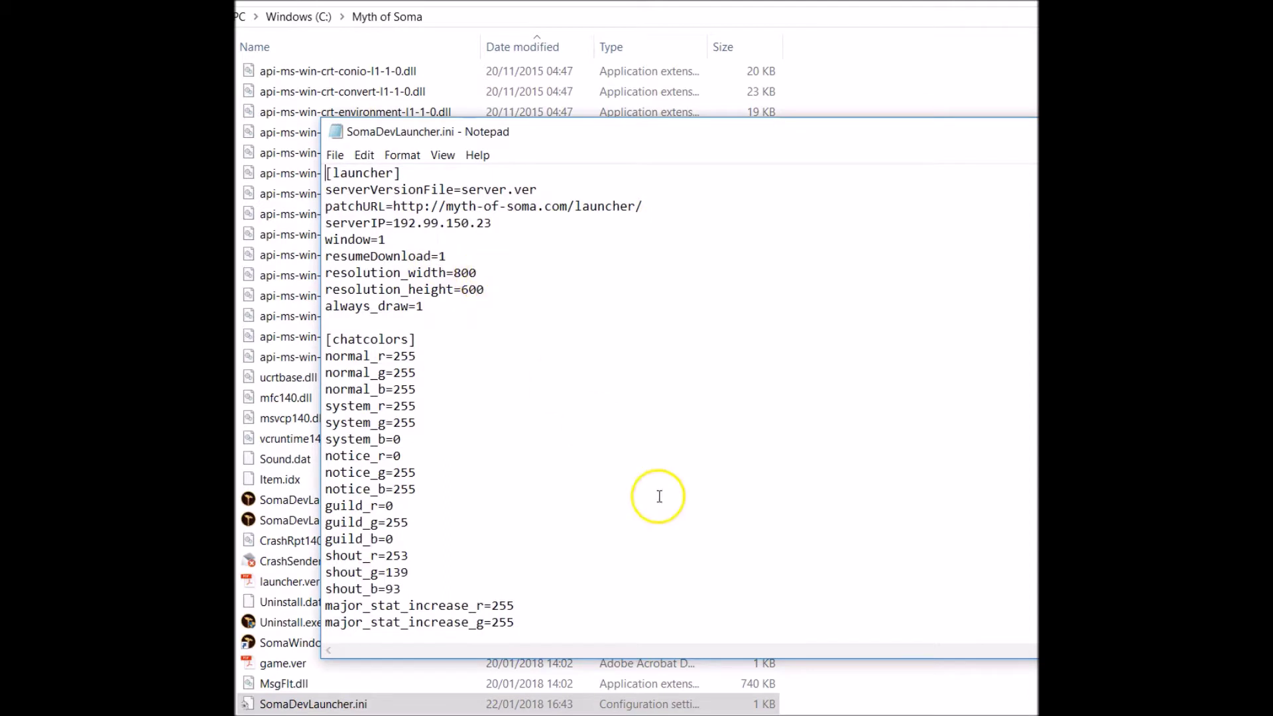
mouse_move(608, 715)
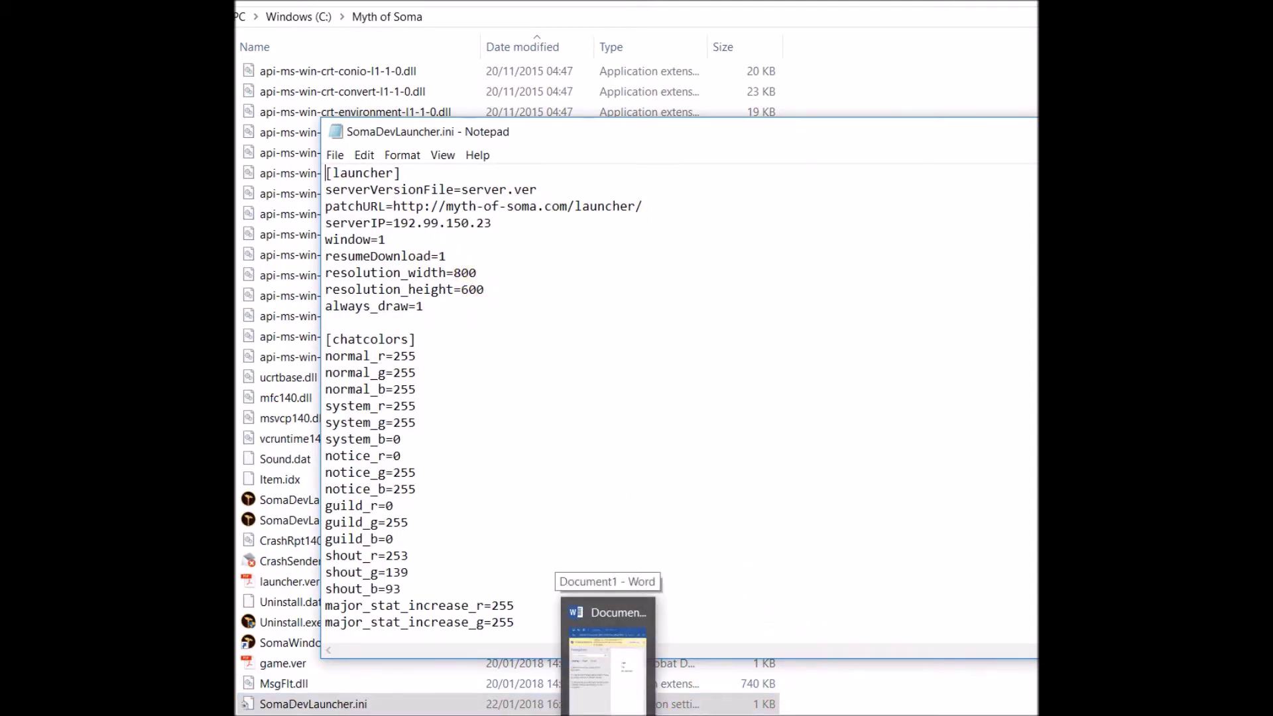
left_click(607, 713)
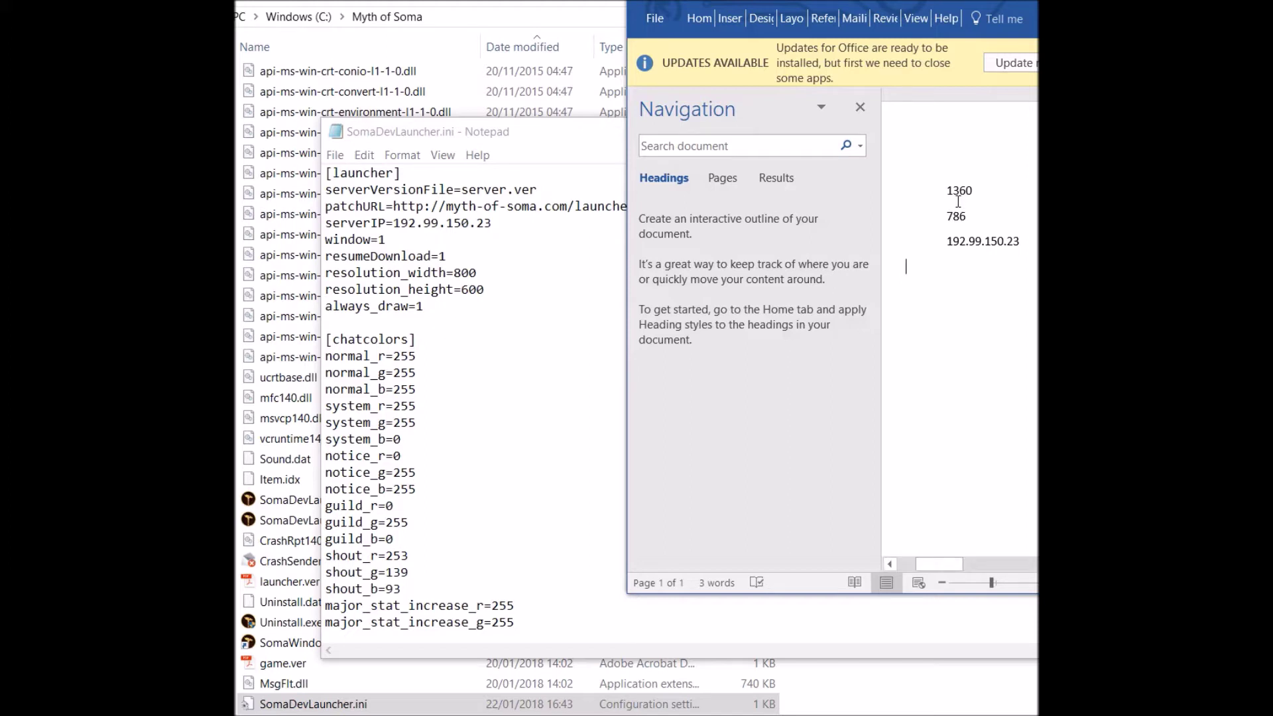
left_click(959, 195)
Step: Change resolution_width to 1360 and resolution_height to 786, save the file, and close Notepad
left_click(489, 267)
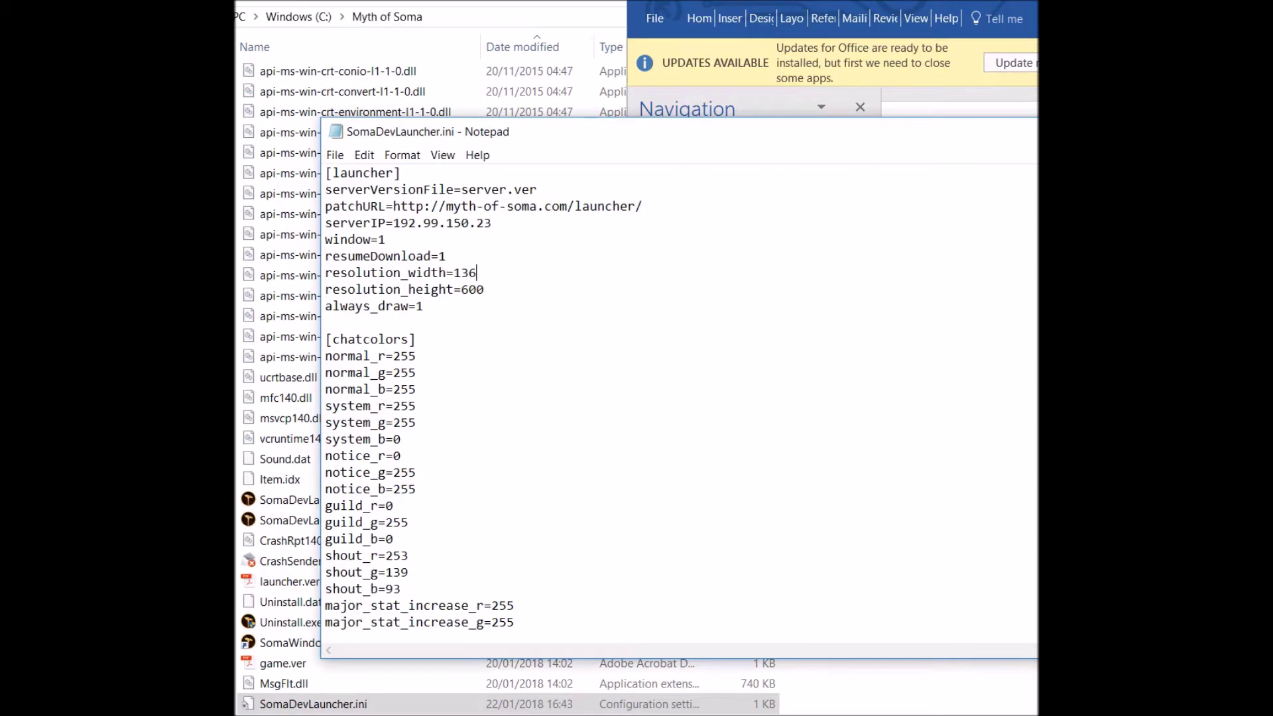
left_click(644, 48)
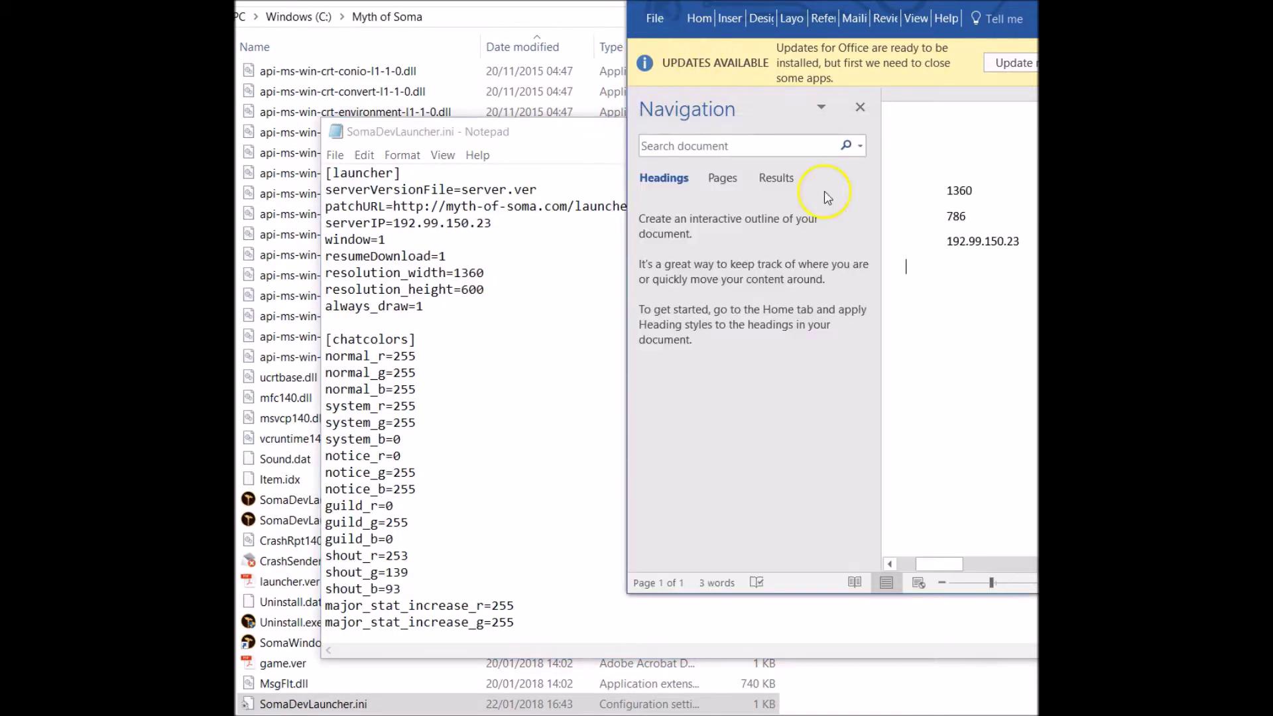
left_click(495, 289)
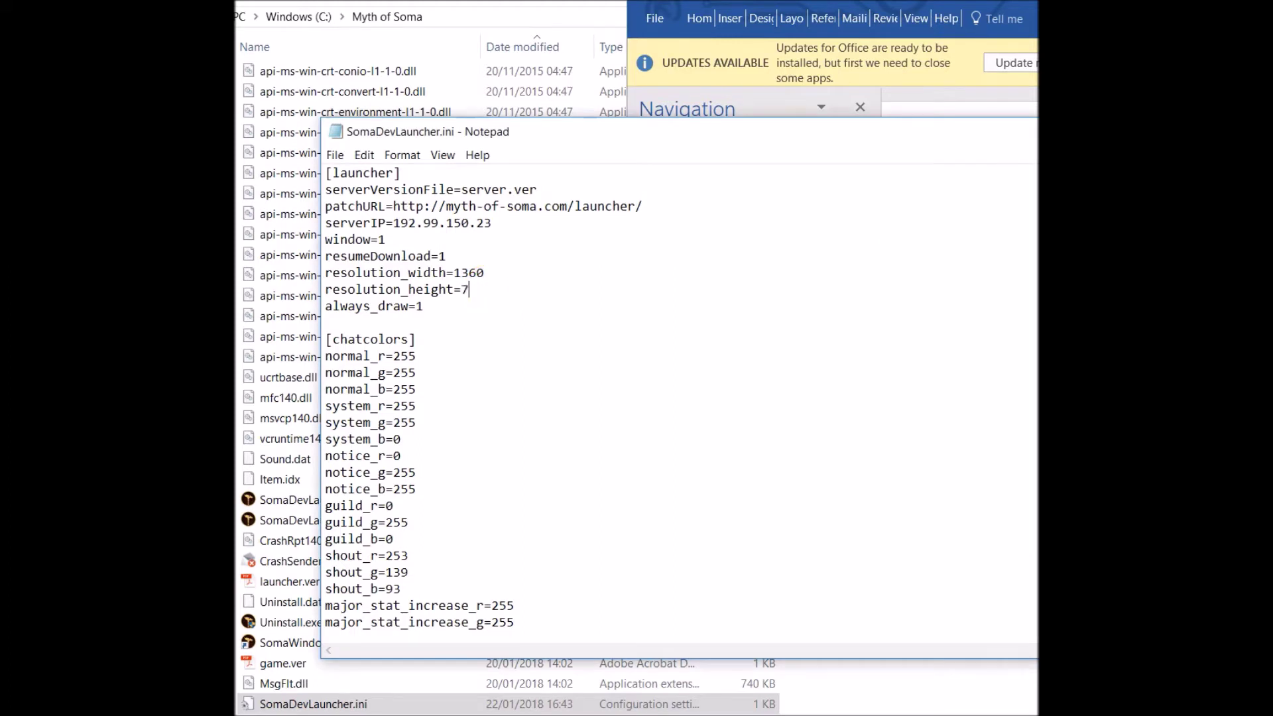
left_click(334, 154)
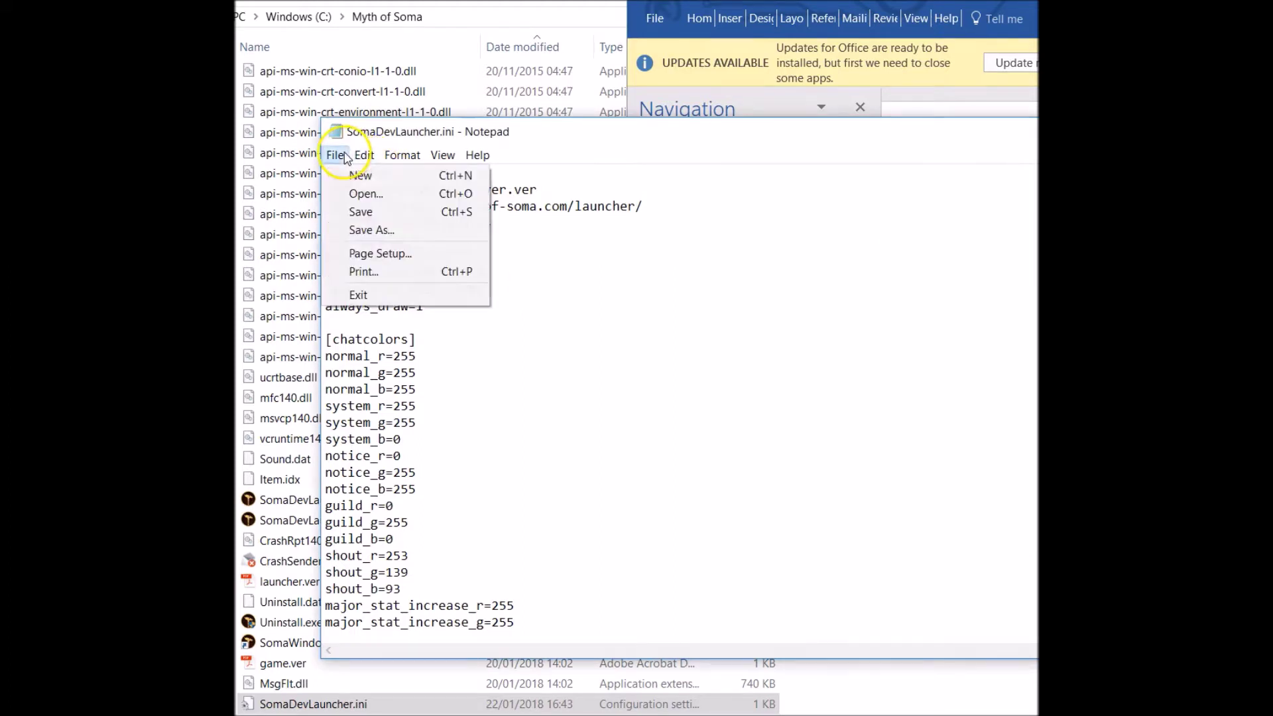
left_click(361, 209)
key("alt+F4")
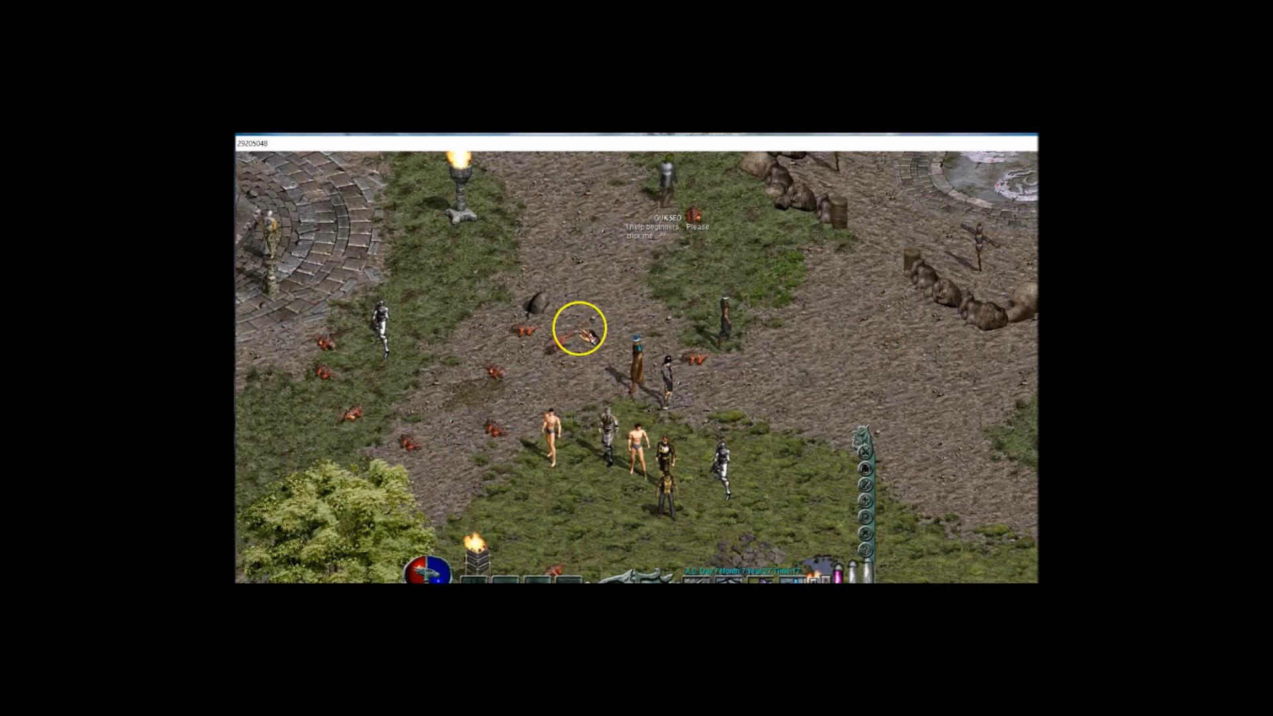
Step: Walk the character down-left toward the monsters and target the one near screen centre
right_click(523, 306)
right_click(620, 357)
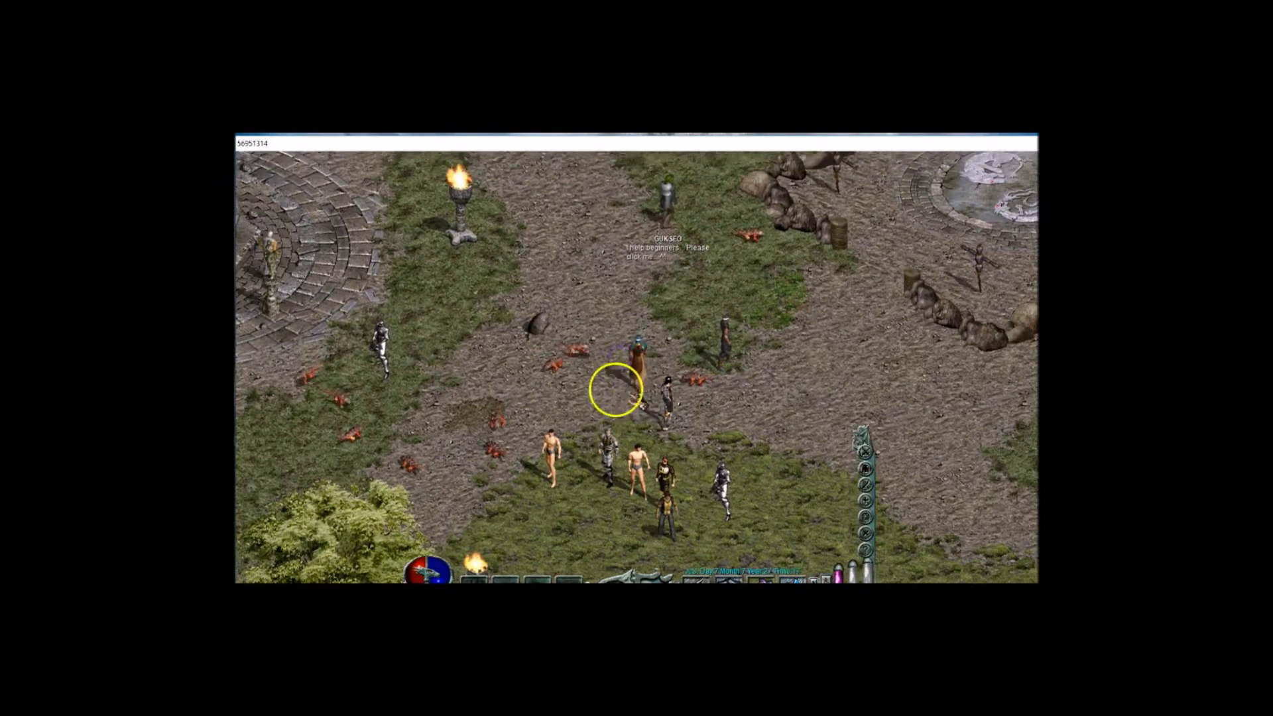
left_click(615, 390)
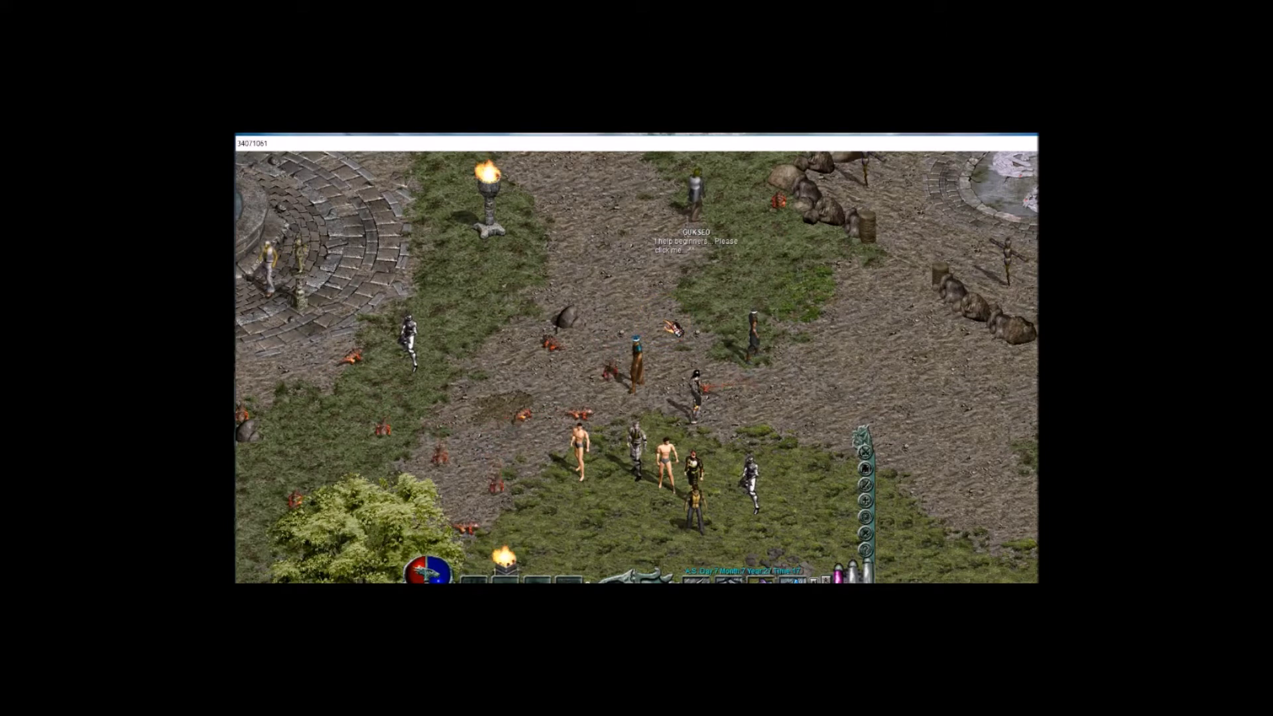
left_click(648, 340)
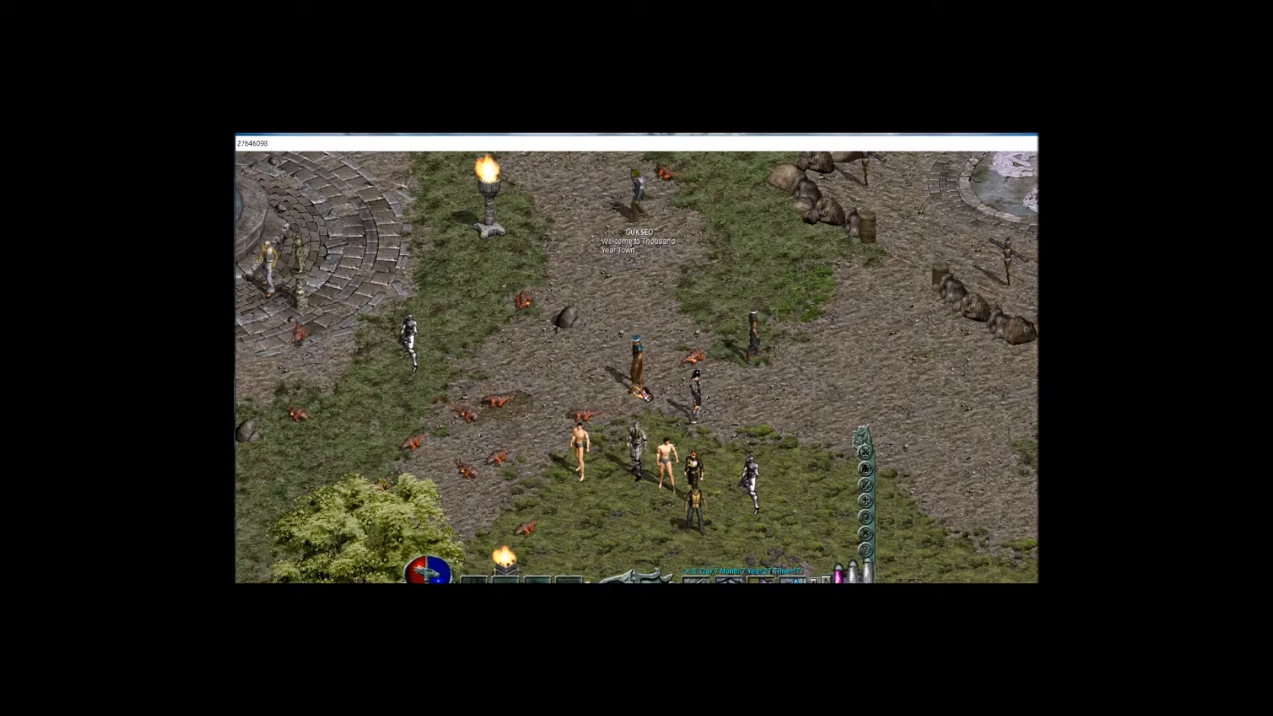
Step: Move near the map centre, target the fallen figure, head toward the lower-left tree, then leave the game
left_click(619, 367)
left_click(617, 389)
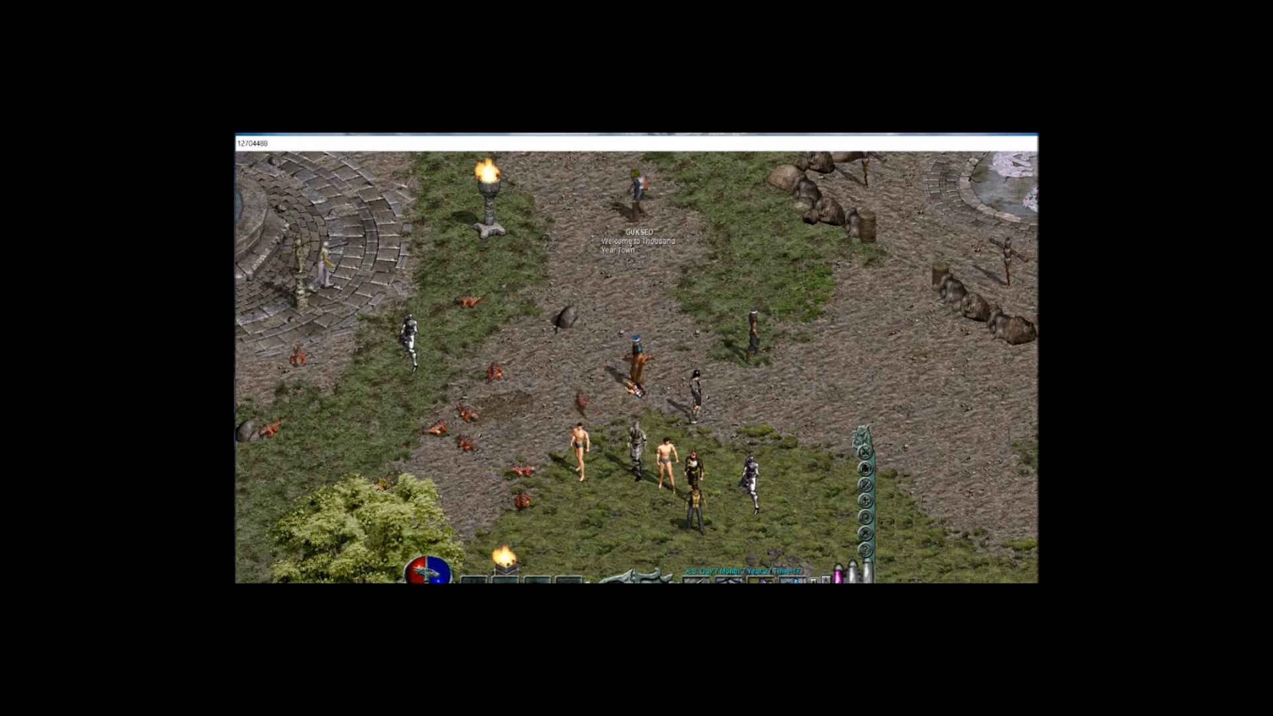
left_click(614, 375)
left_click(350, 526)
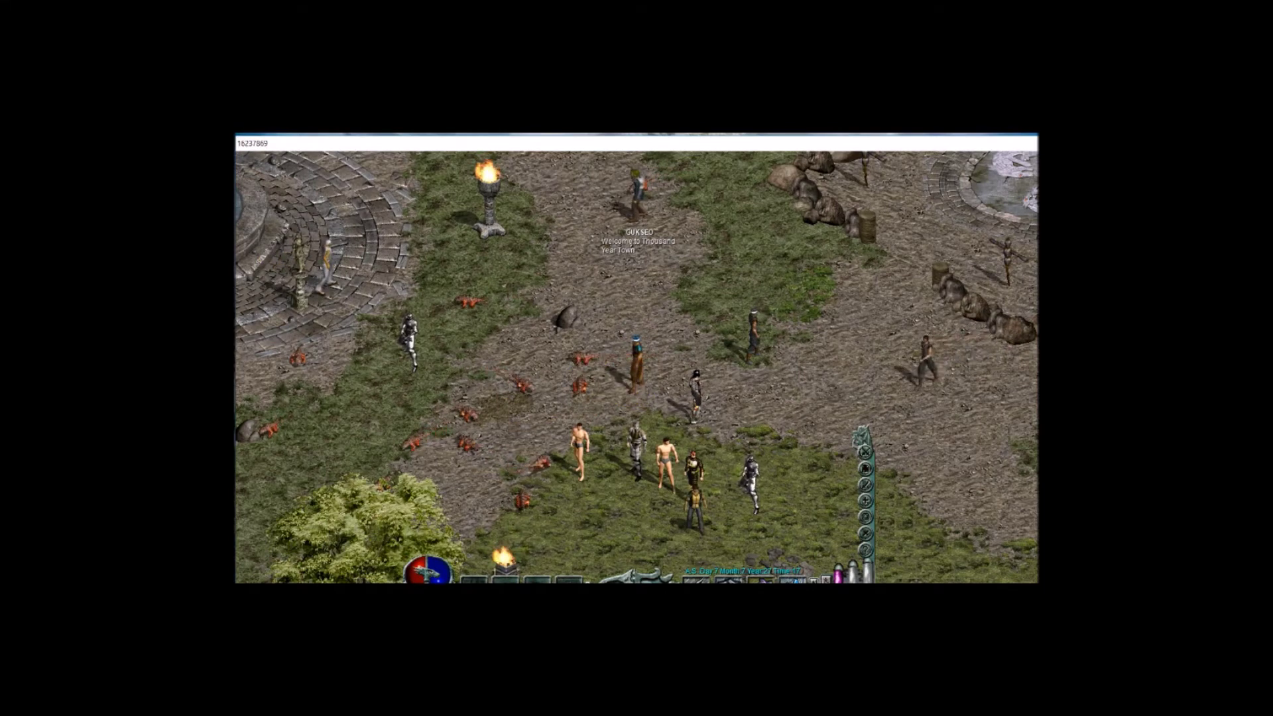
left_click(561, 472)
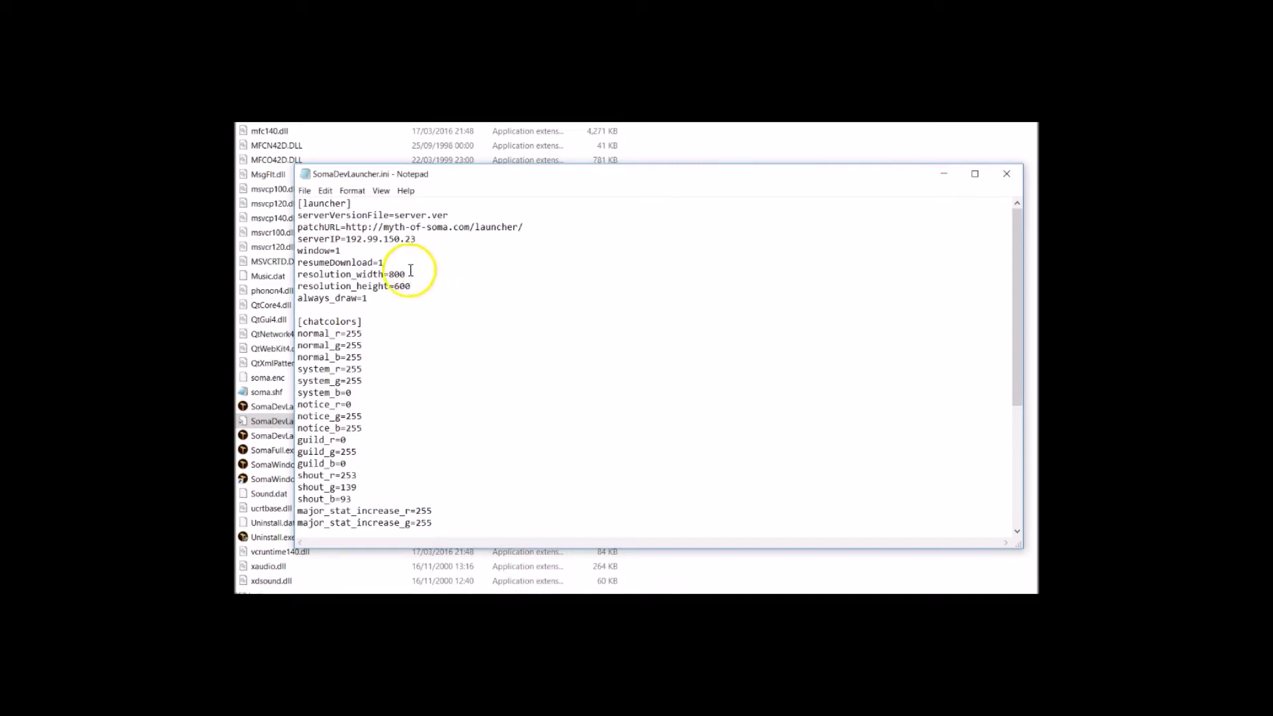
Step: Confirm resolution_width is 800 and save SomaDevLauncher.ini at 800 by 600
left_click_drag(407, 275, 390, 274)
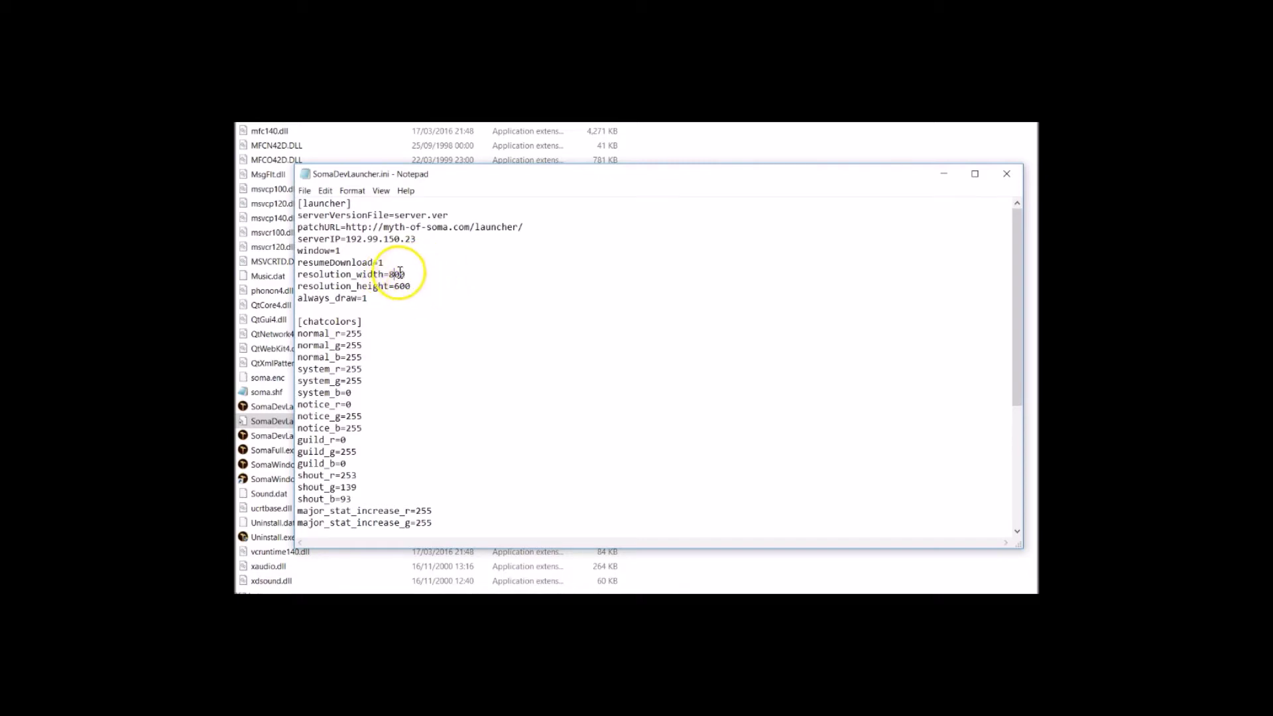
left_click(401, 274)
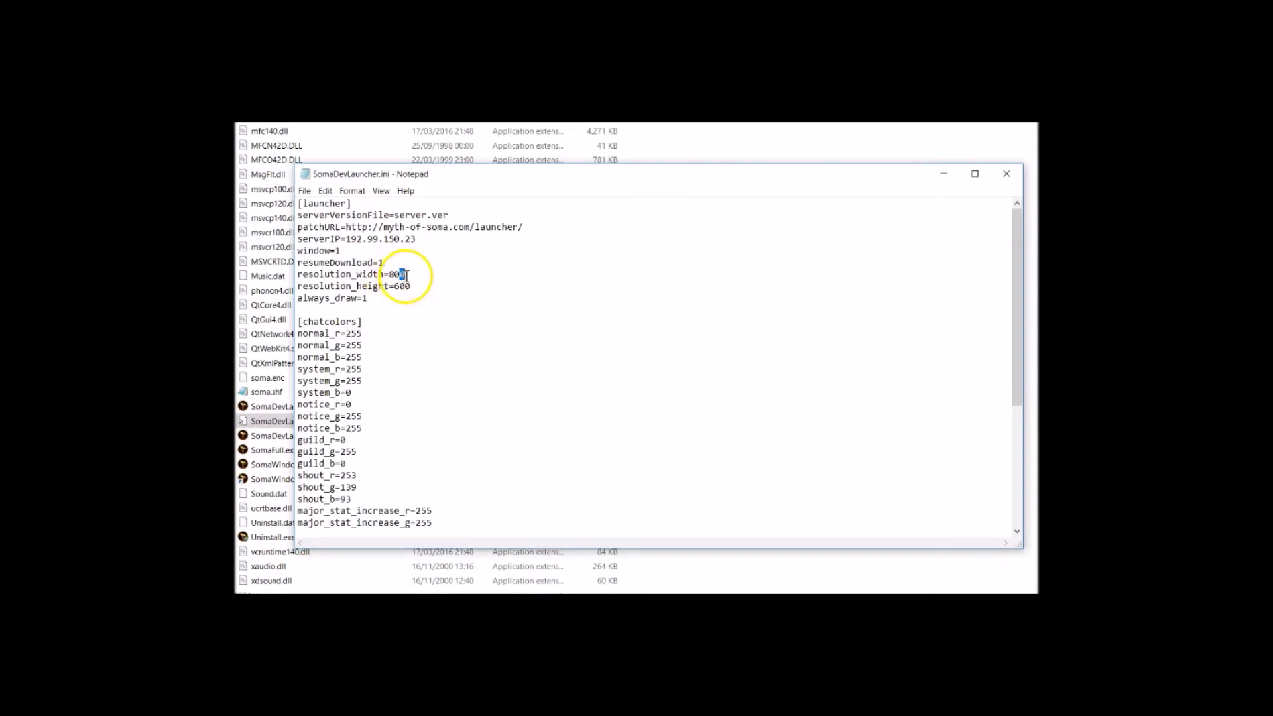
left_click(406, 276)
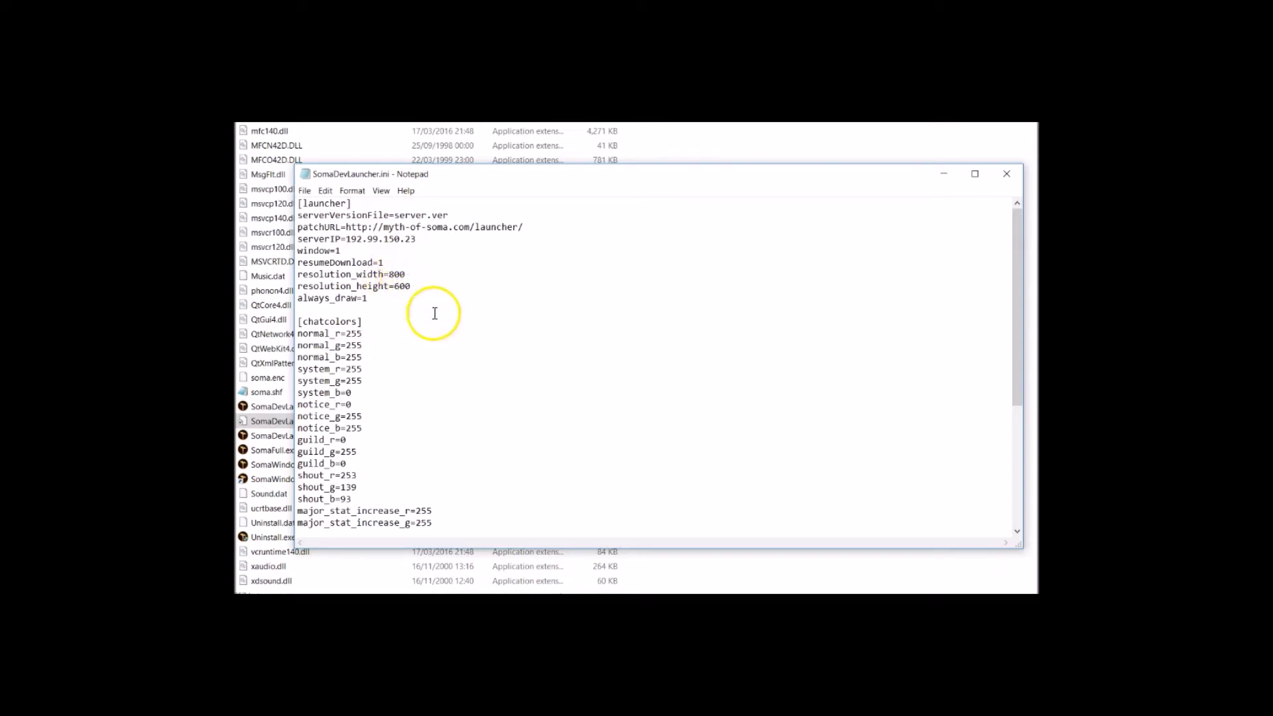
left_click(306, 192)
left_click(324, 232)
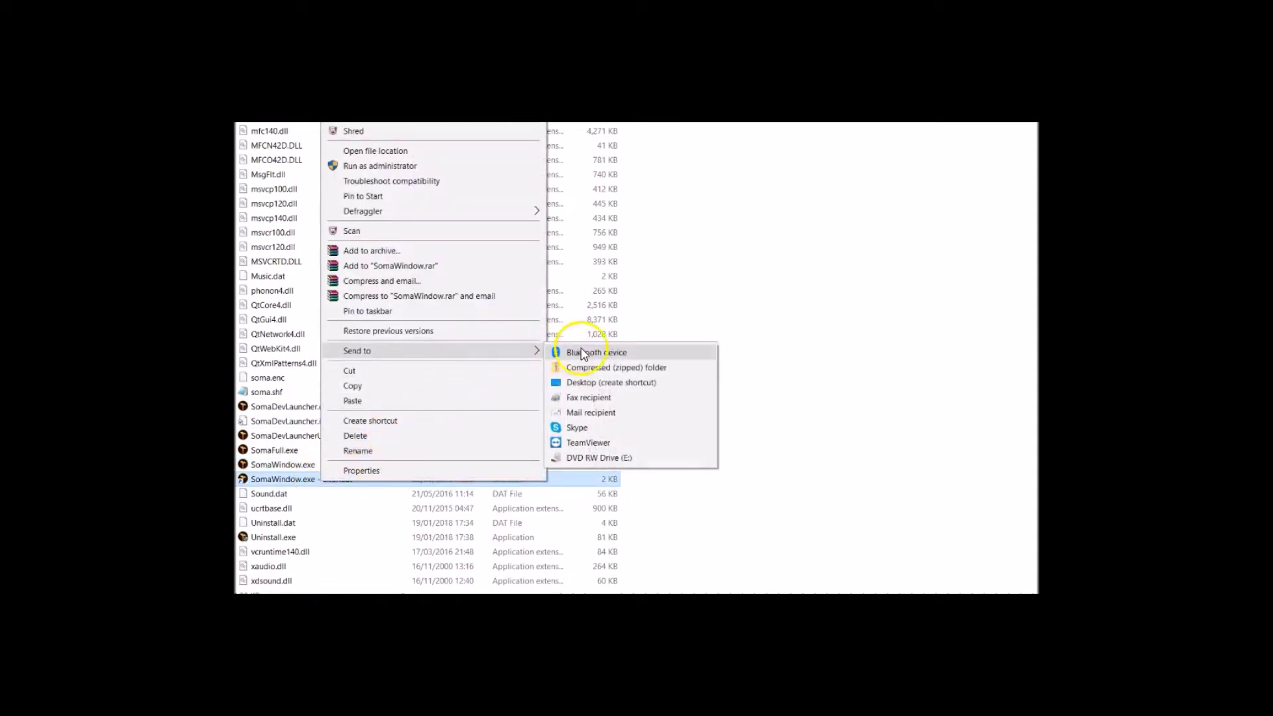
Step: Send a SomaWindow.exe shortcut to the desktop, move it toward the centre, and begin renaming it with '8'
left_click(586, 383)
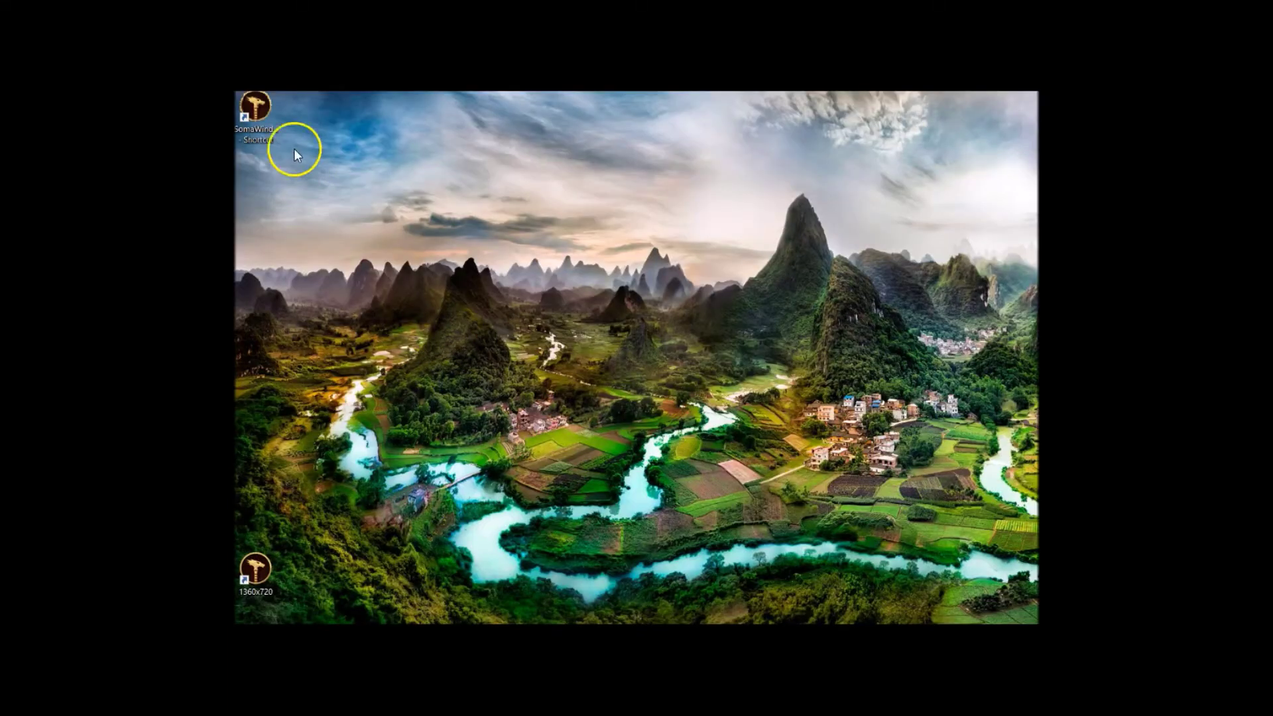
left_click_drag(265, 122, 402, 284)
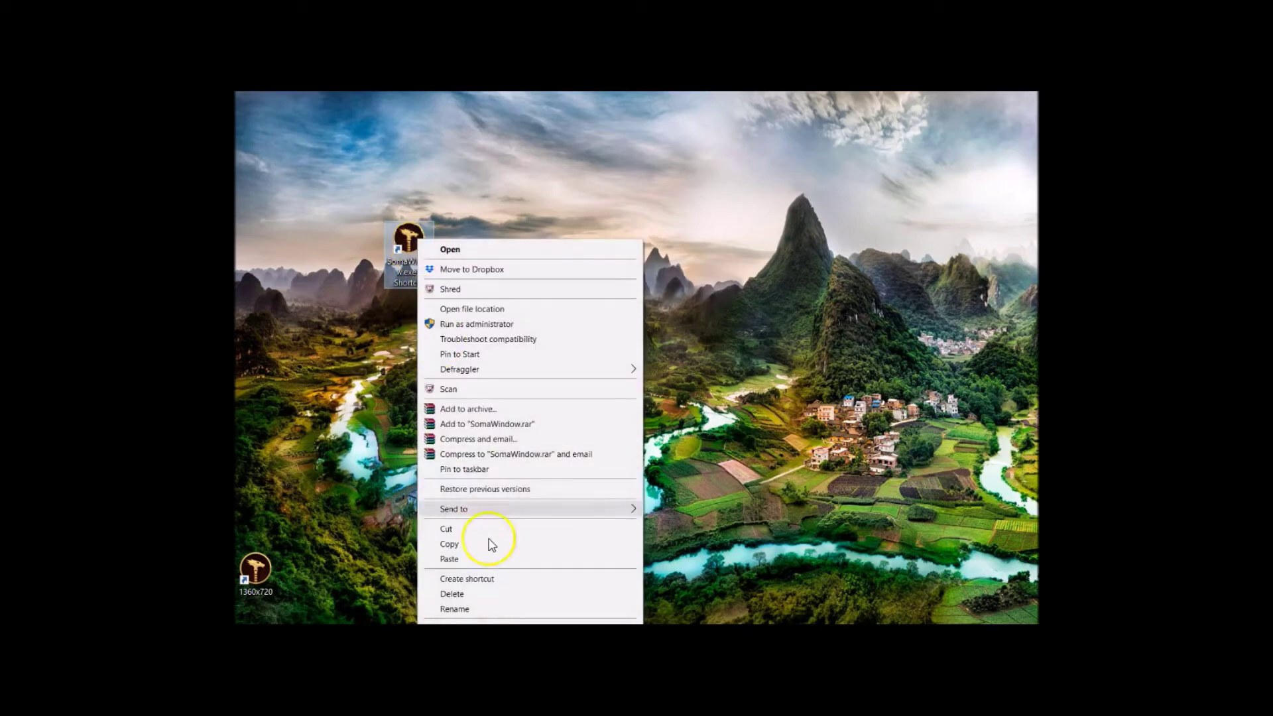
left_click(484, 605)
type("800x600(1")
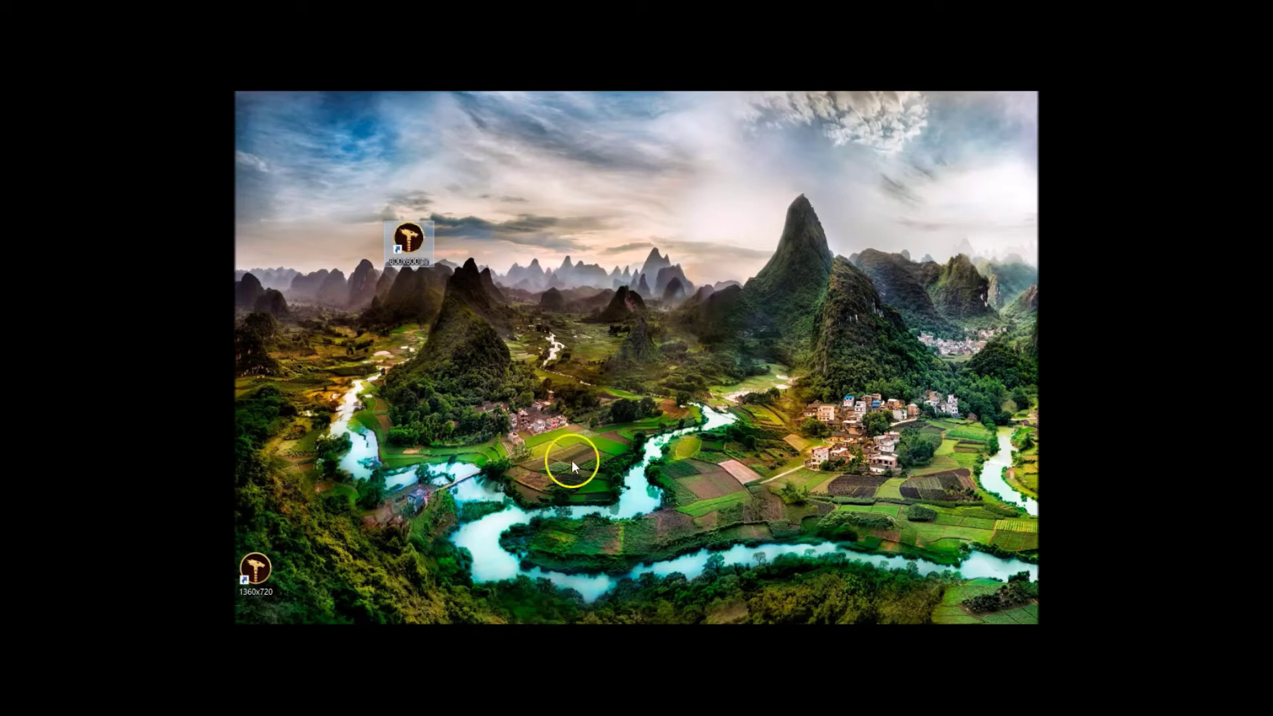
Step: Launch the 800x600(1) shortcut, dismiss the run-from-menu warning, and copy 192.99.150.23 from the Word notes
double_click(406, 251)
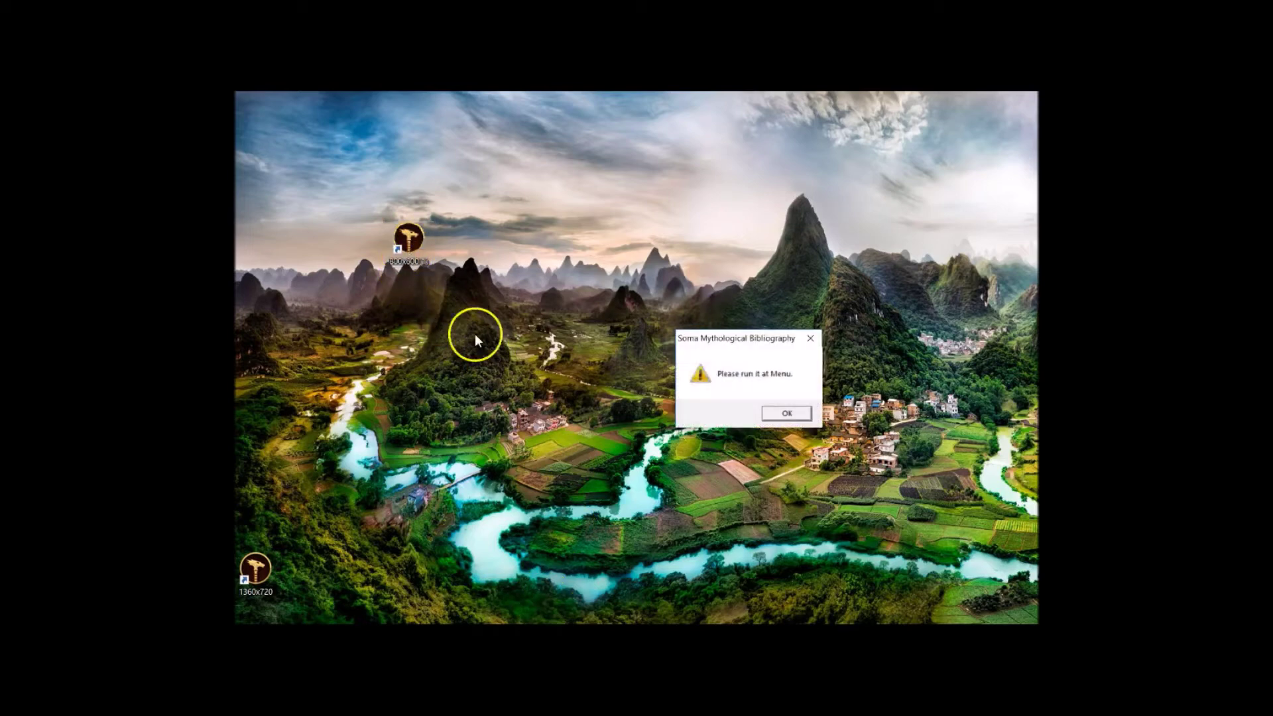
left_click(810, 338)
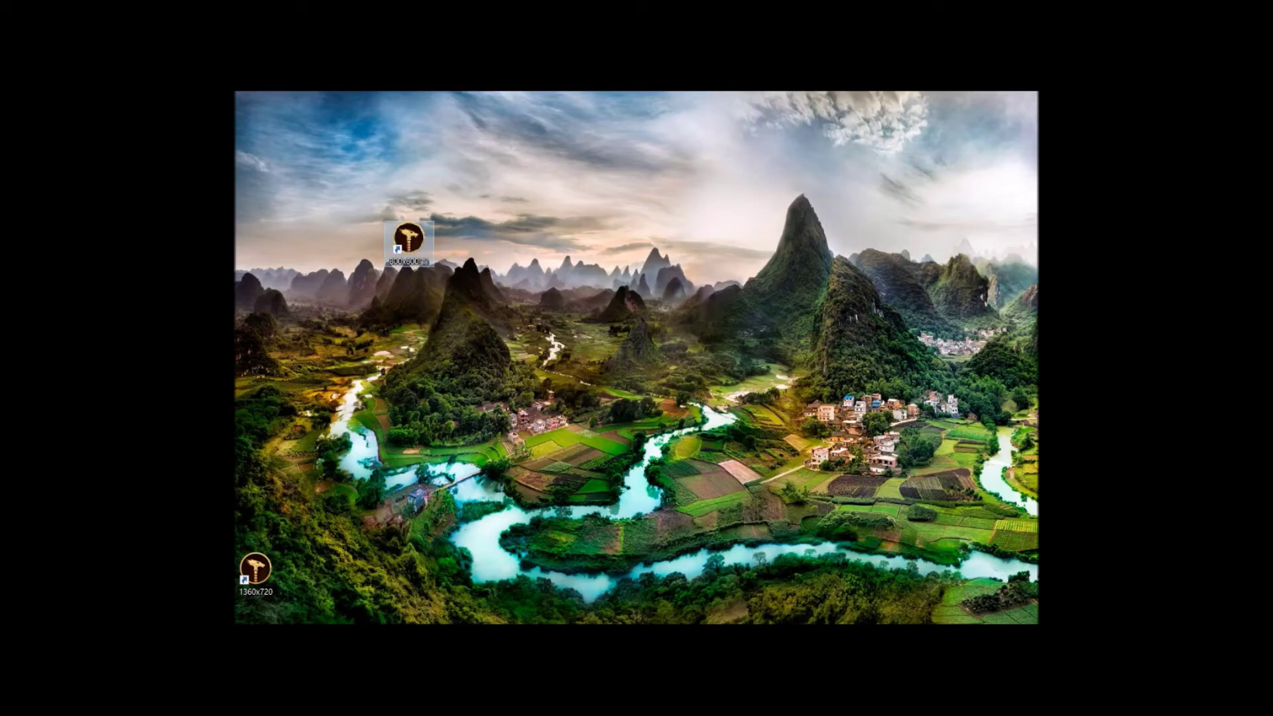
key("alt+Tab")
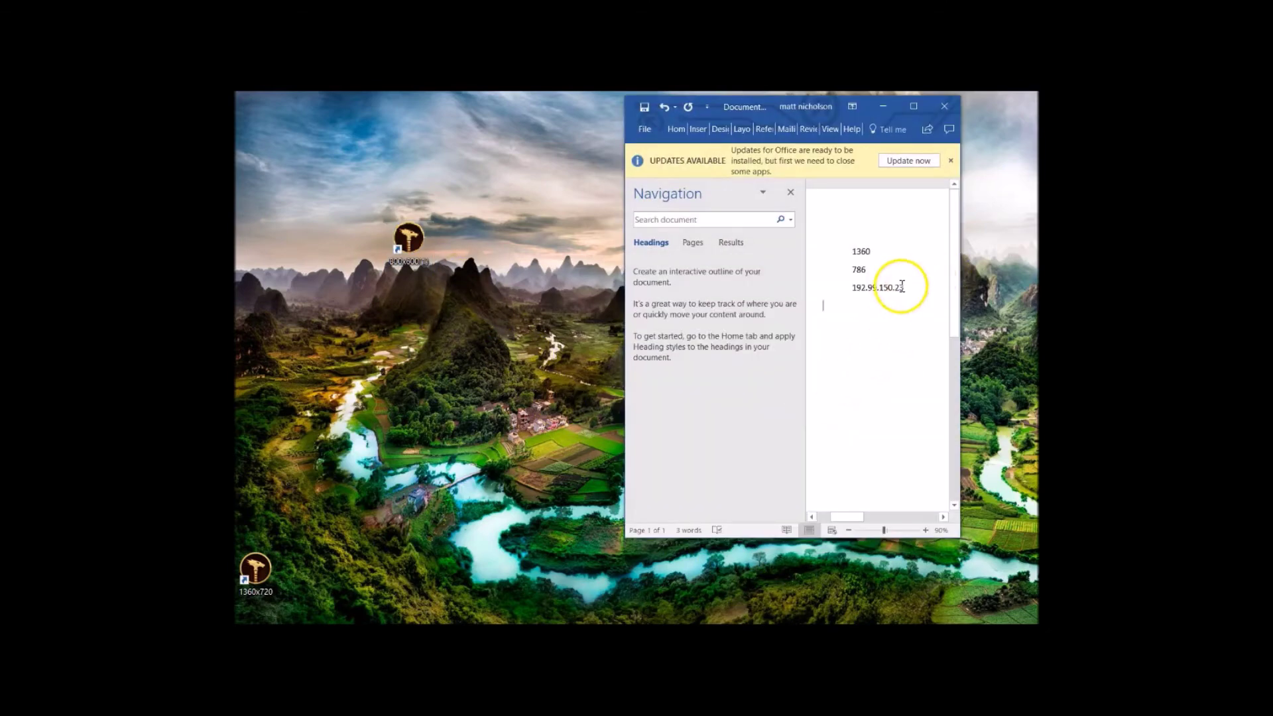
left_click(902, 287)
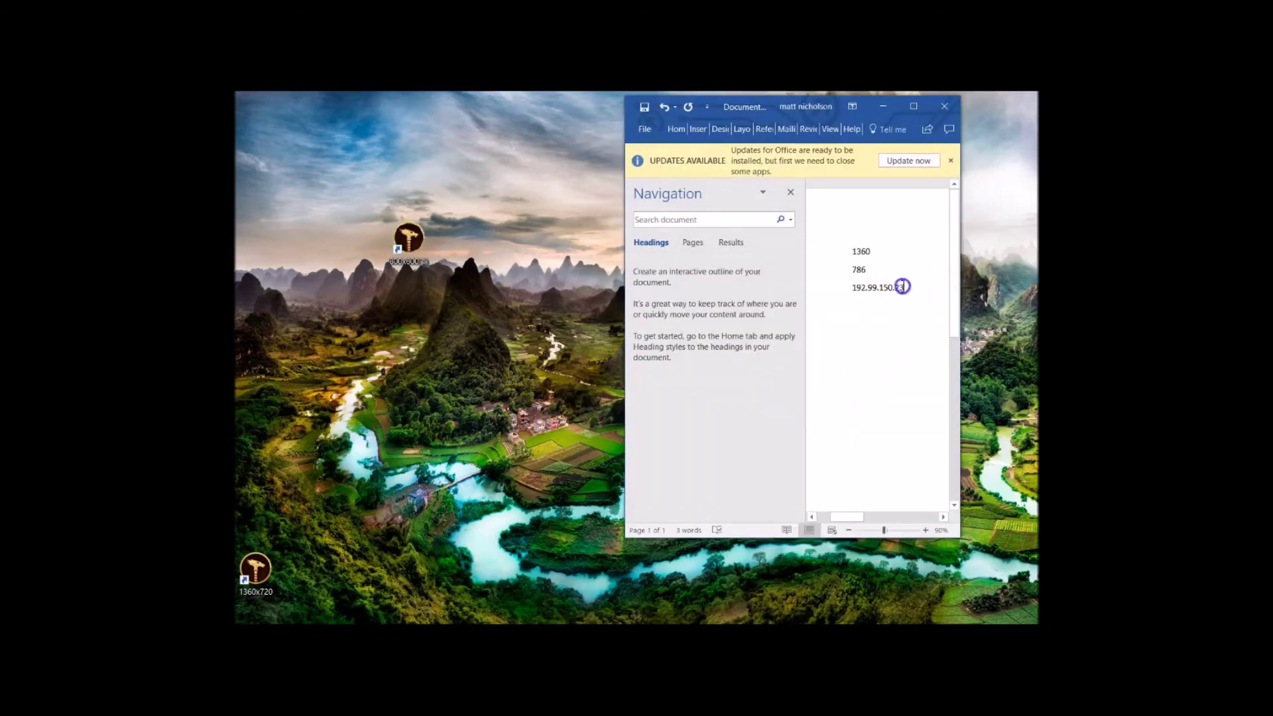
left_click(869, 304)
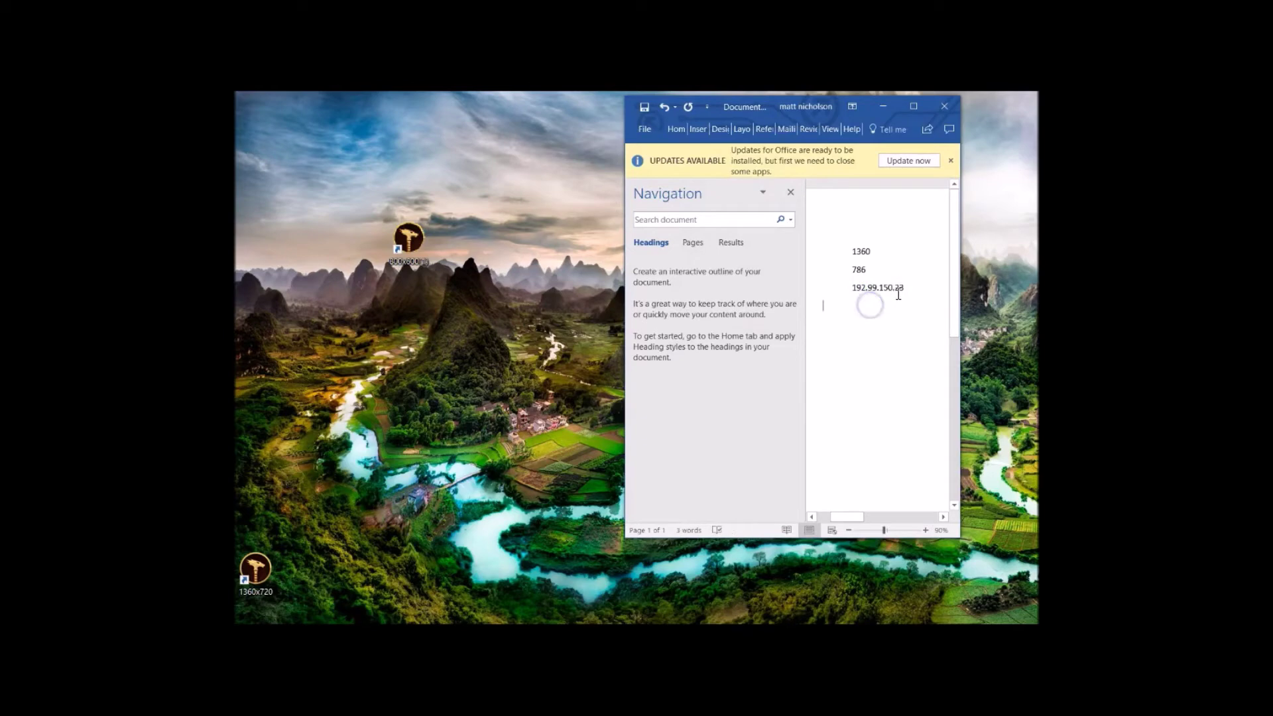
right_click(855, 290)
left_click(886, 308)
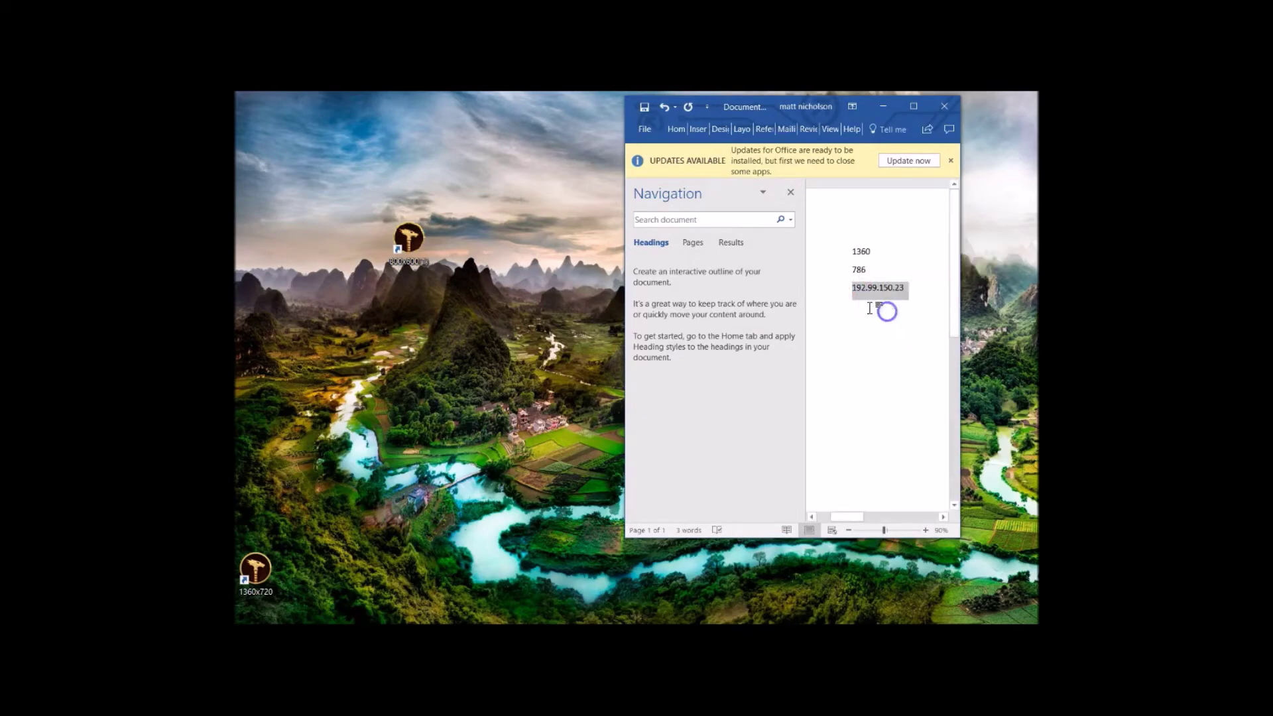
left_click(883, 106)
Step: Append the server address 192.99.150.23 to the 800x600(1) shortcut's Target and apply it
right_click(403, 250)
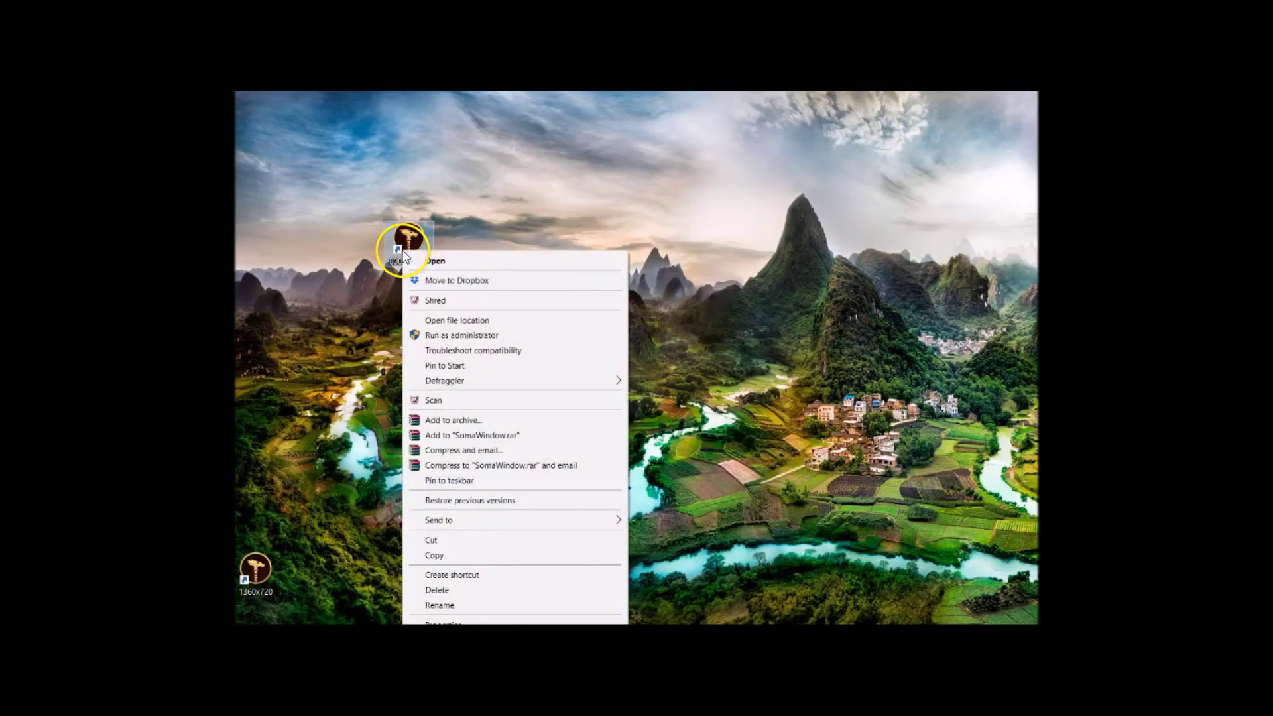
left_click(482, 614)
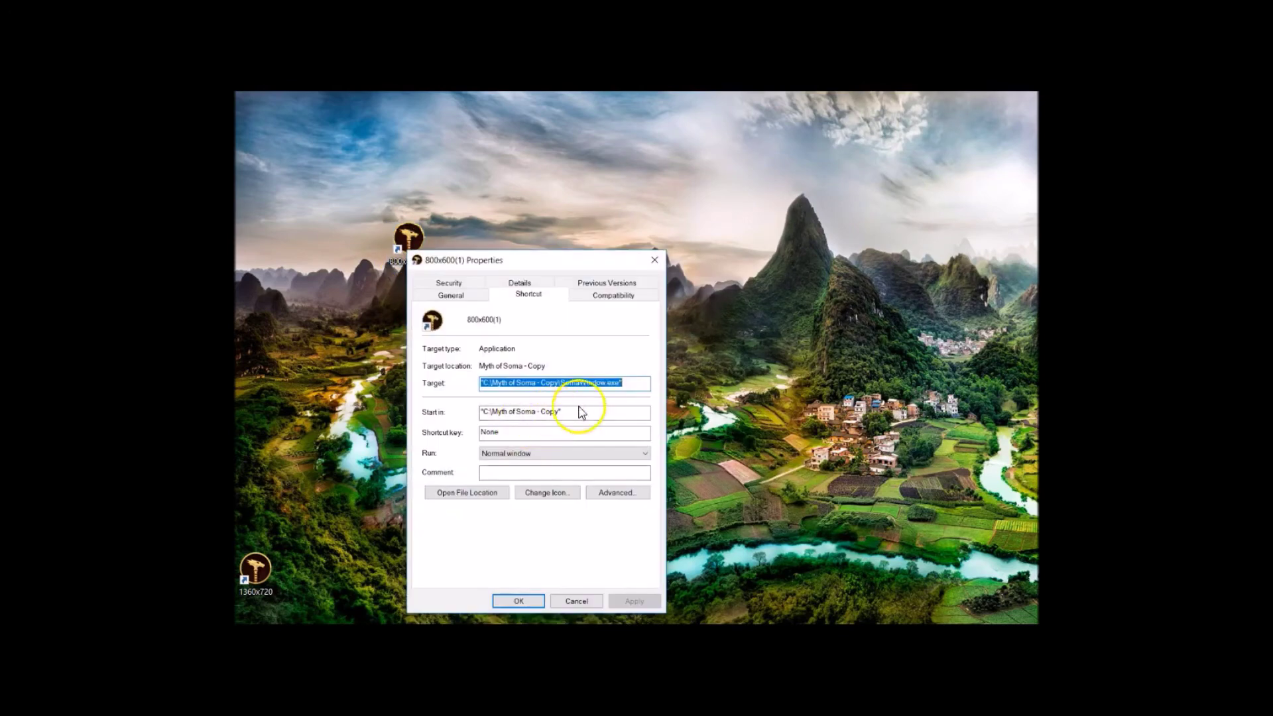
left_click(631, 384)
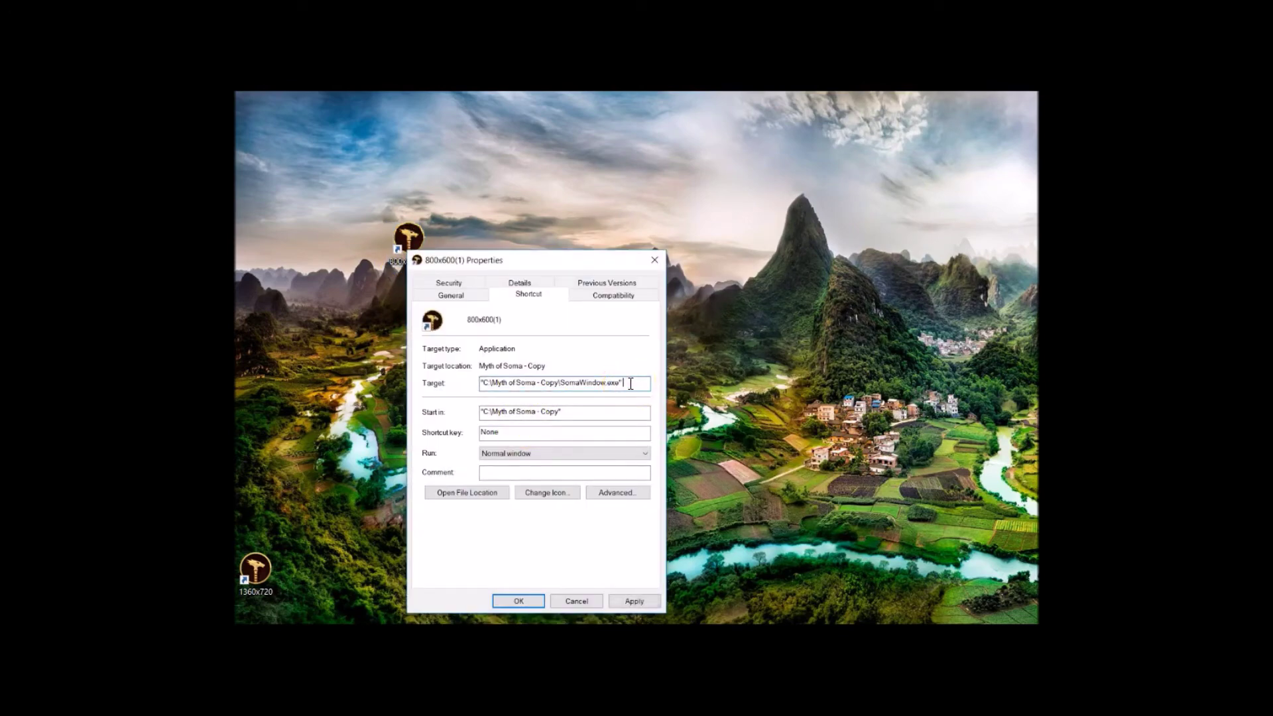
left_click(607, 386)
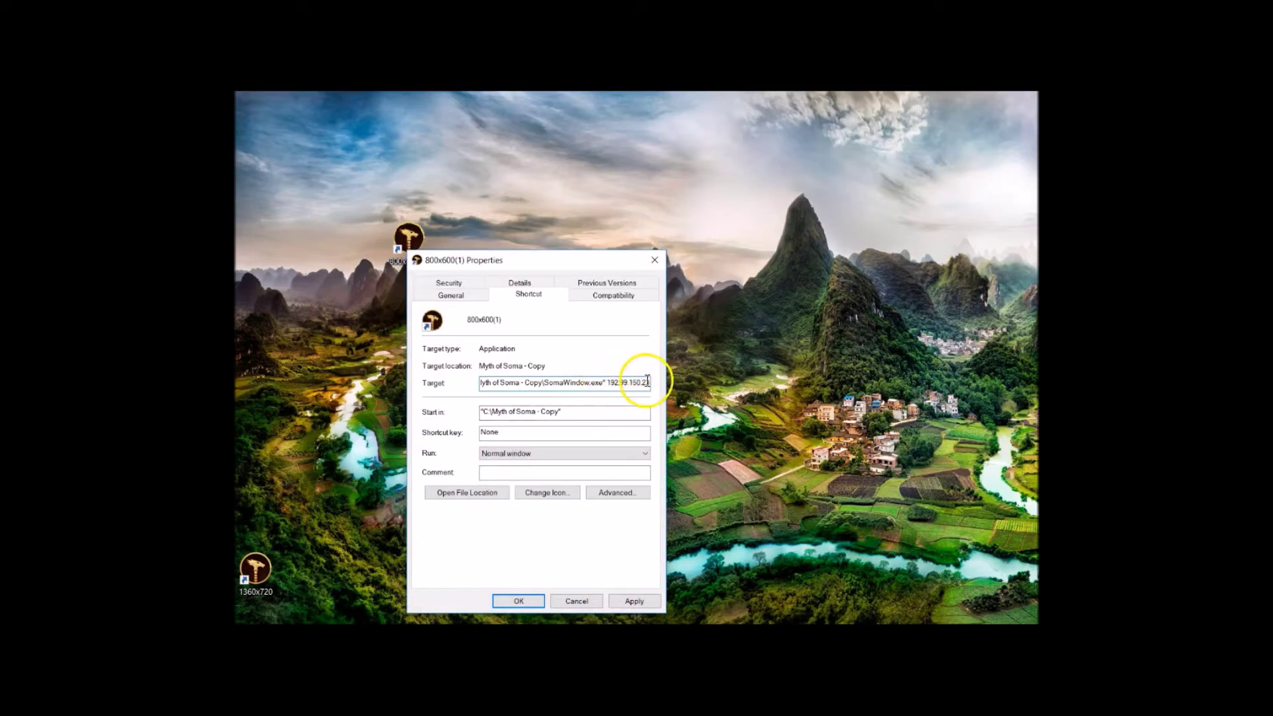
left_click(634, 601)
left_click(534, 604)
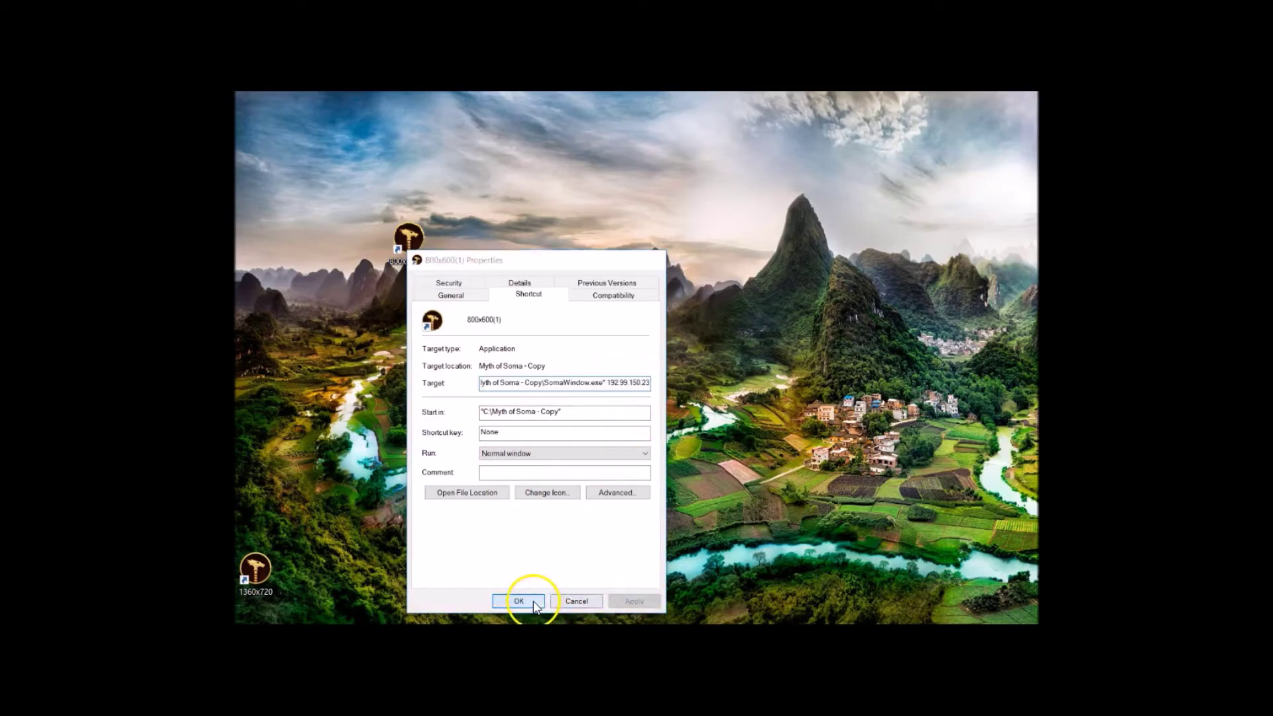
Step: Reopen the shortcut's Properties and look through its General, Security and Previous Versions pages
right_click(405, 251)
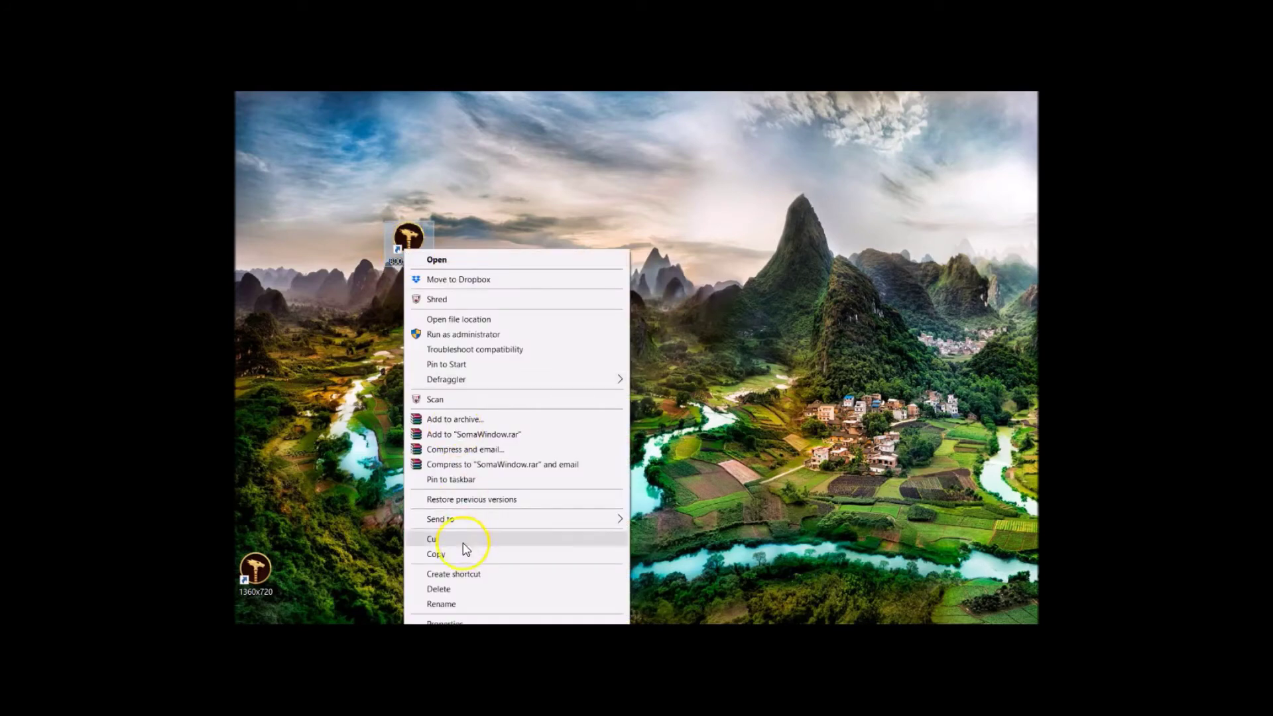
left_click(448, 621)
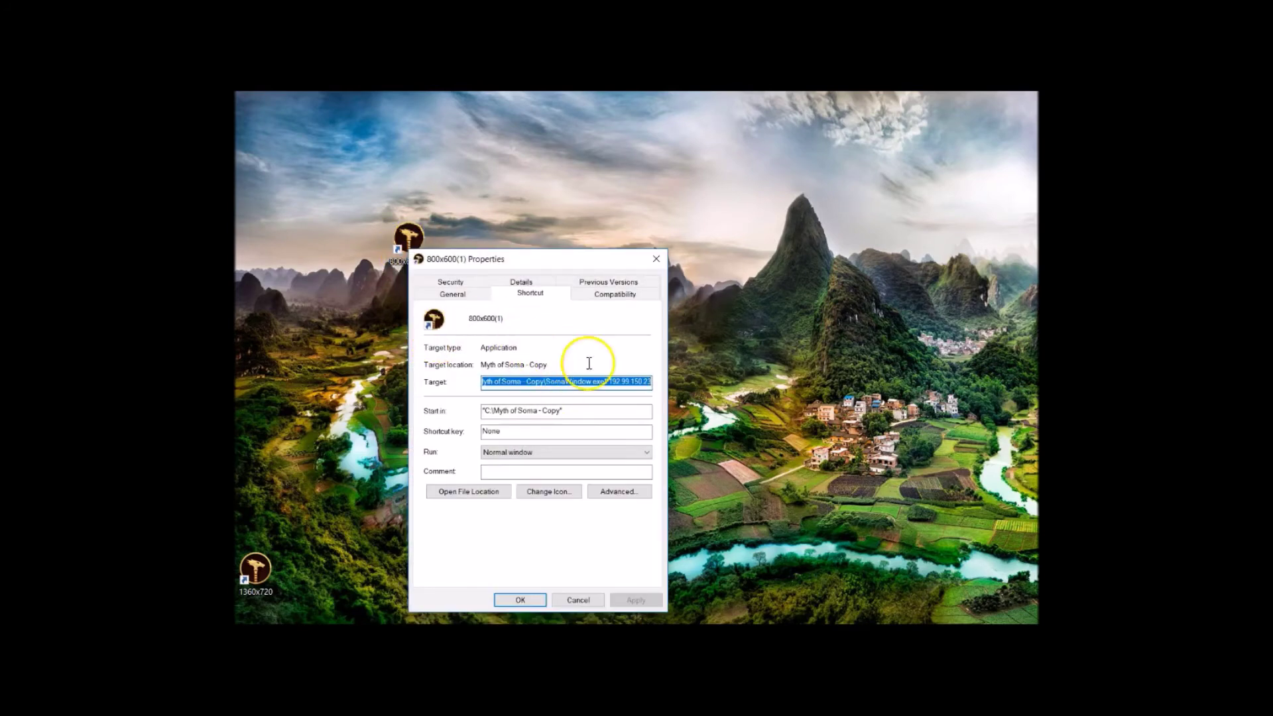
left_click(454, 294)
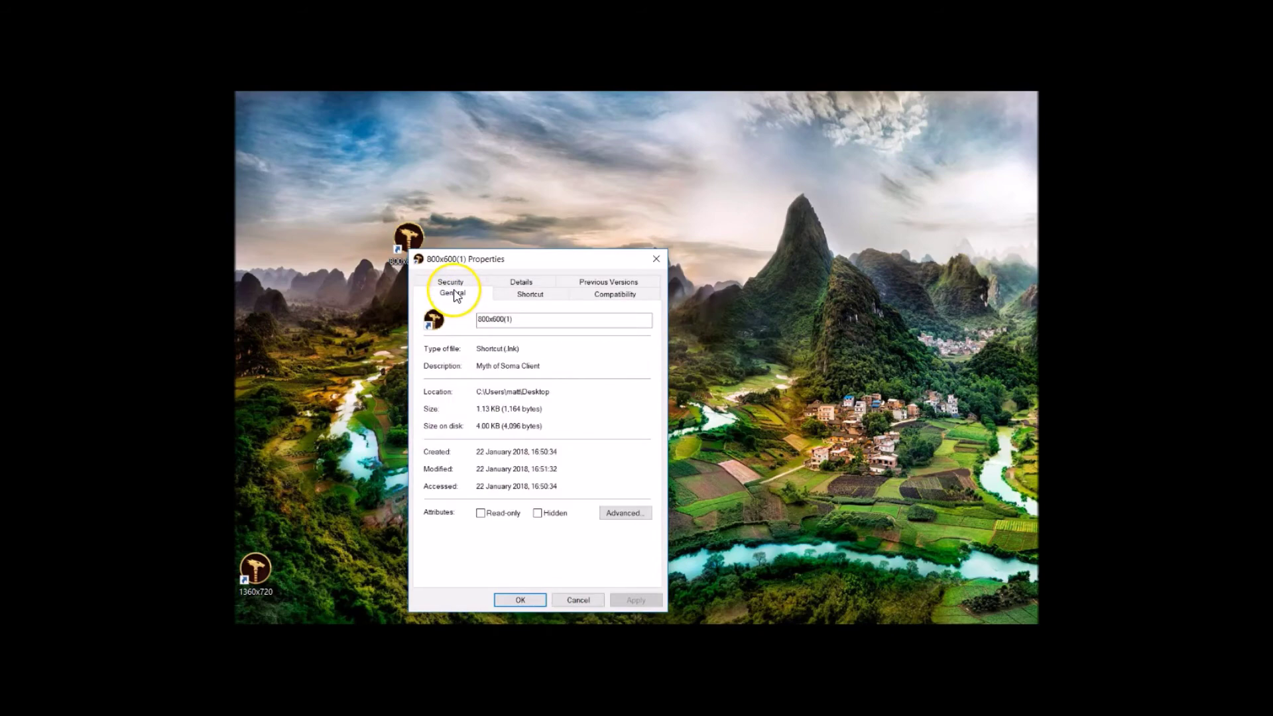
left_click(448, 283)
left_click(521, 283)
left_click(587, 283)
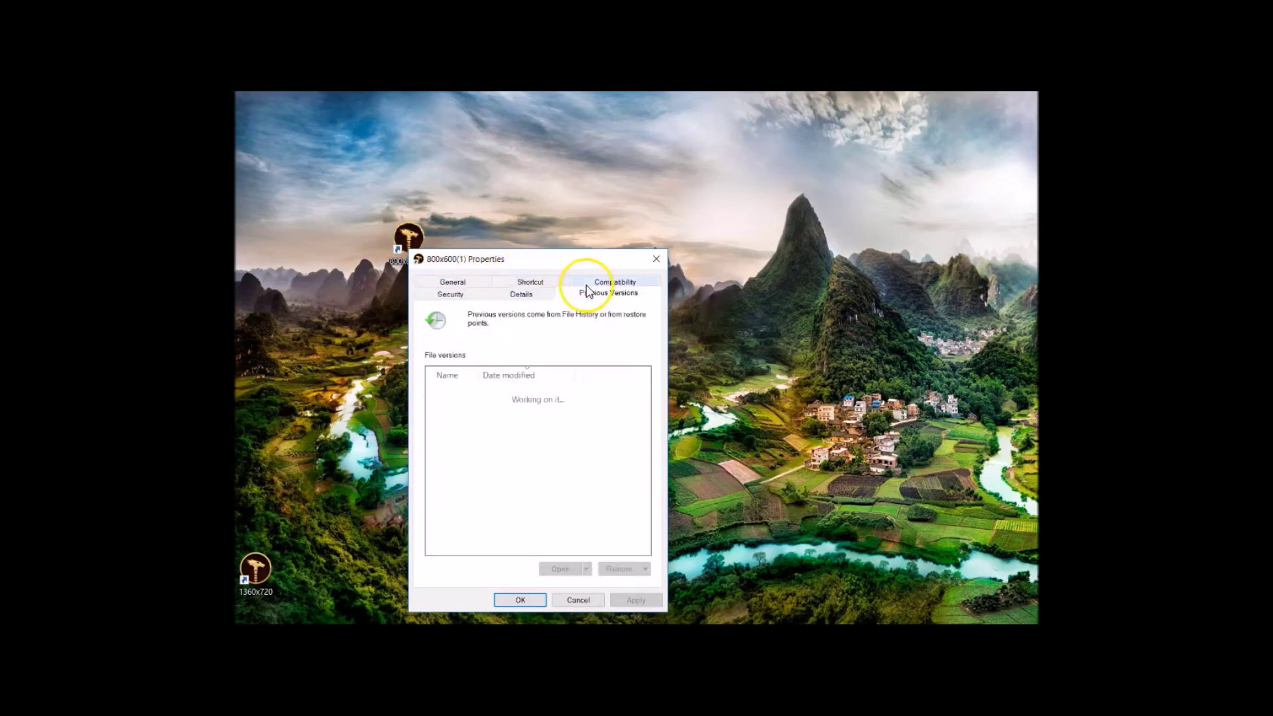
Step: Keep the shortcut's Compatibility reduced colour mode set to 16-bit (65536) color
left_click(592, 283)
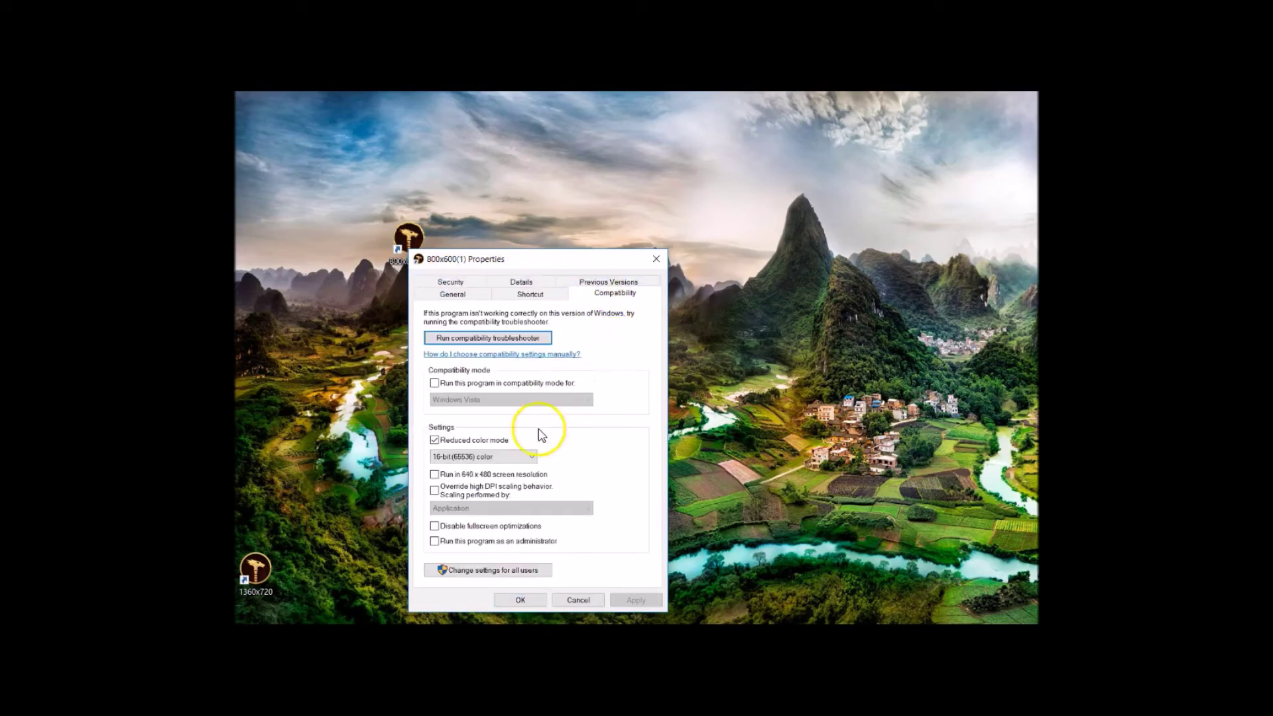
left_click(511, 457)
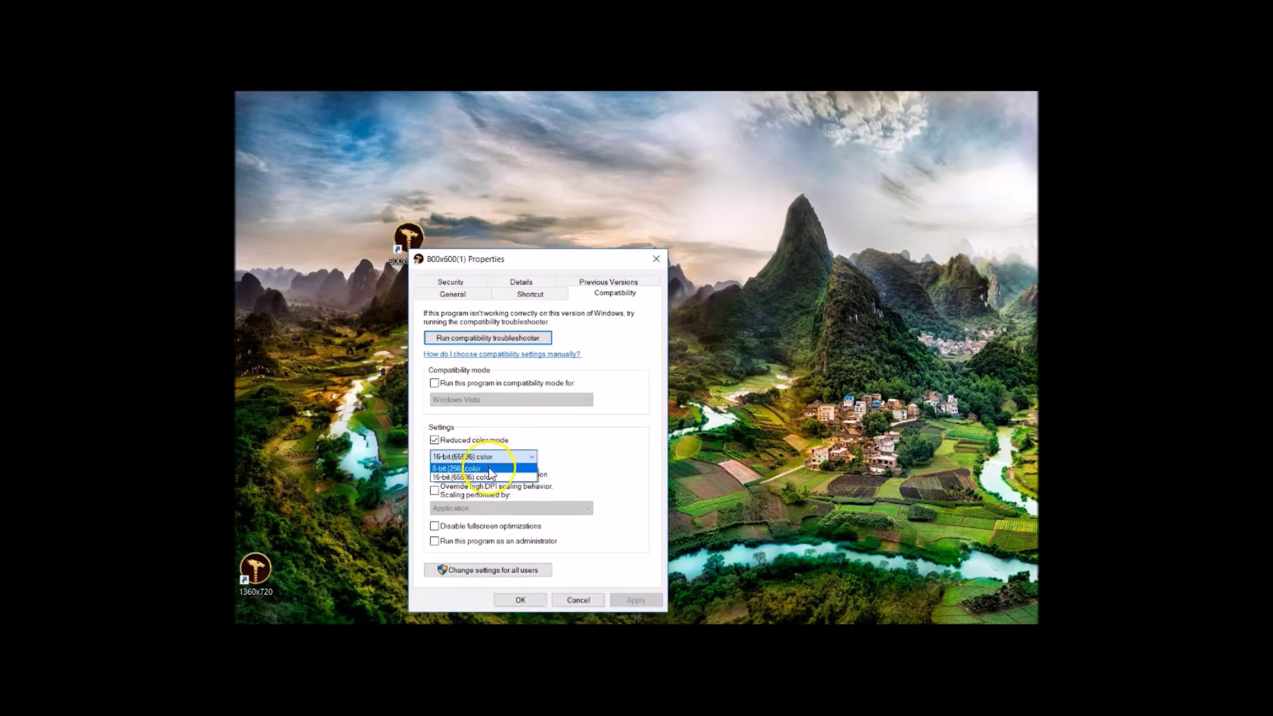
left_click(635, 412)
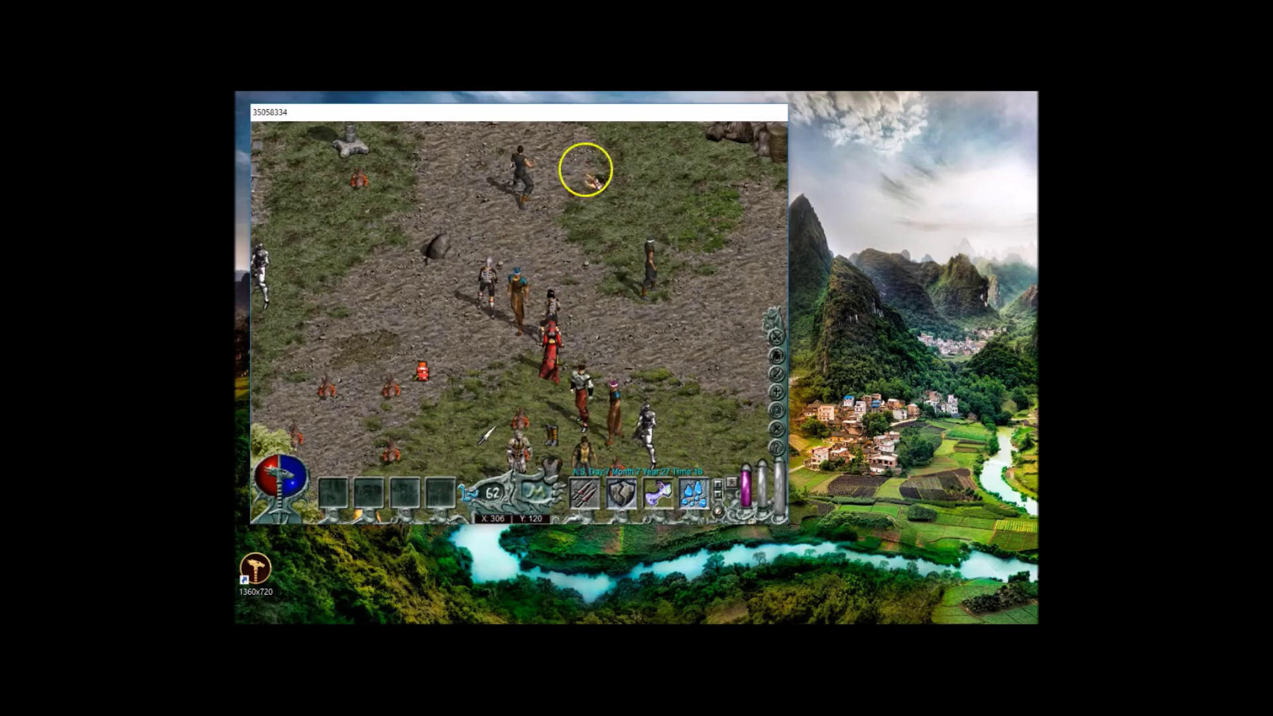
Step: Drag the game window toward the screen centre, nudging it slightly right and then back left
left_click_drag(571, 108, 658, 120)
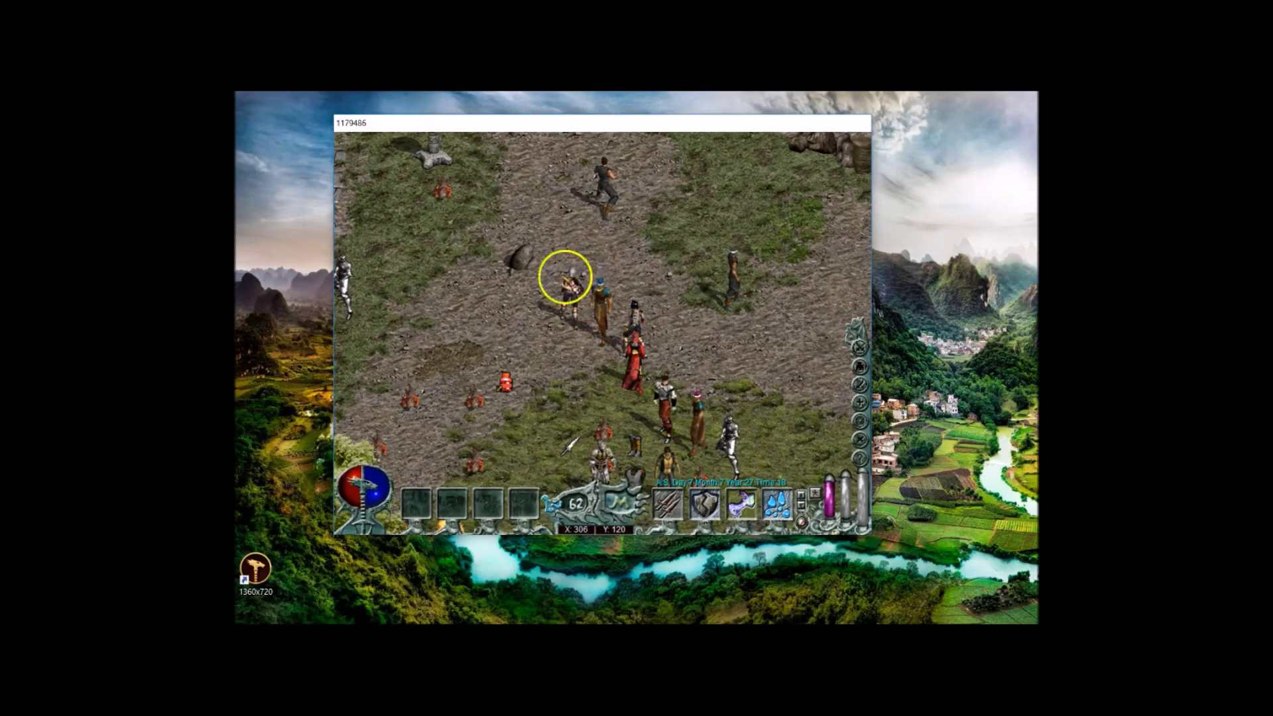
left_click_drag(583, 117, 616, 117)
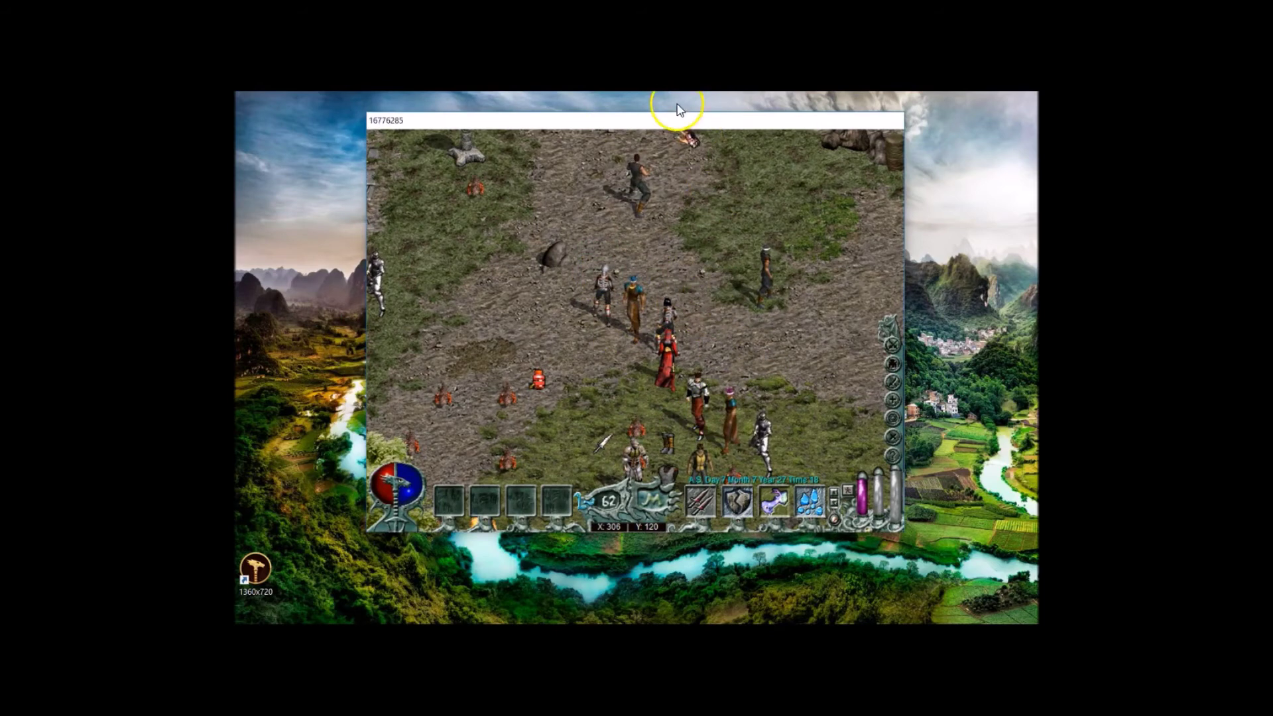
left_click_drag(670, 114, 625, 121)
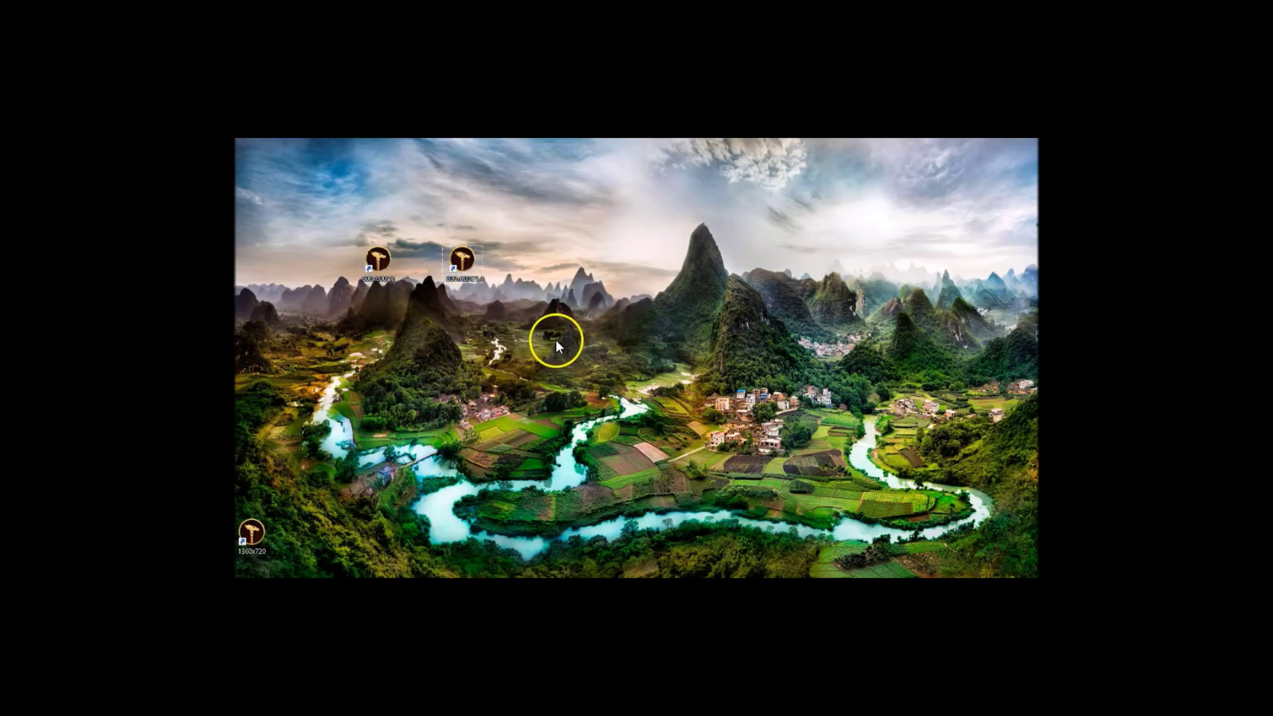
Step: Launch the second Myth of Soma client and close its login window
double_click(475, 272)
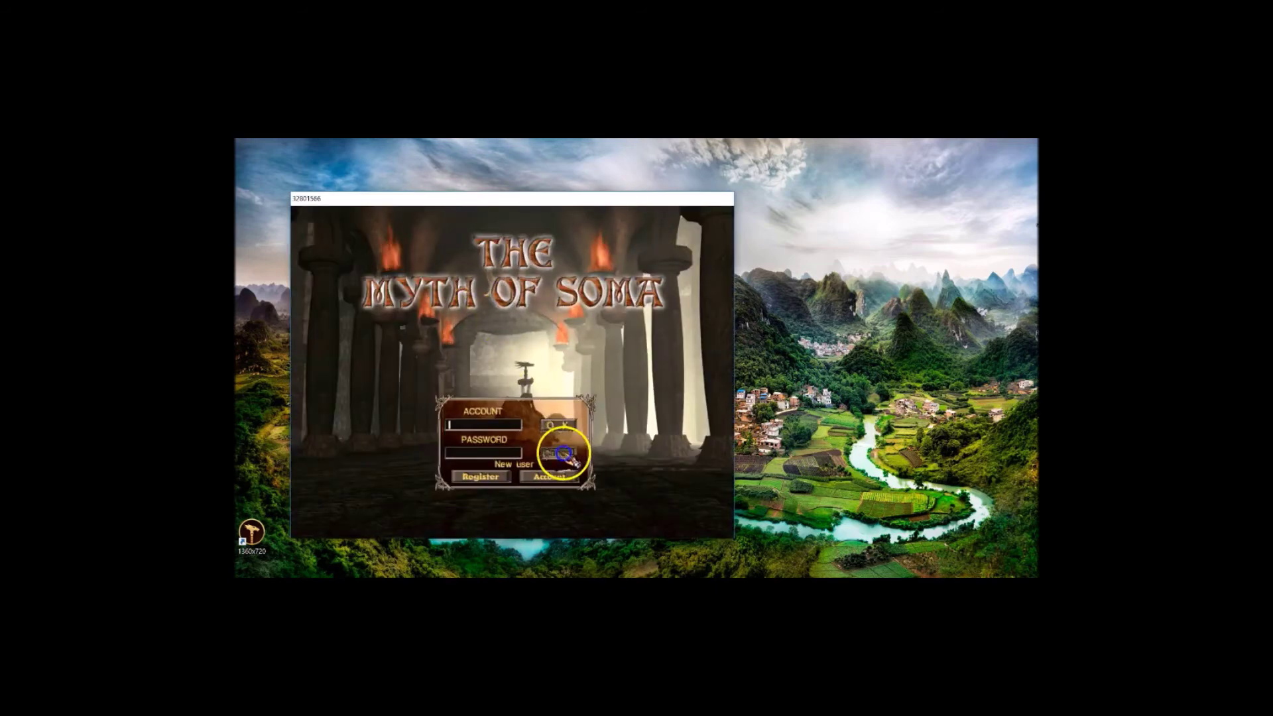
left_click(564, 453)
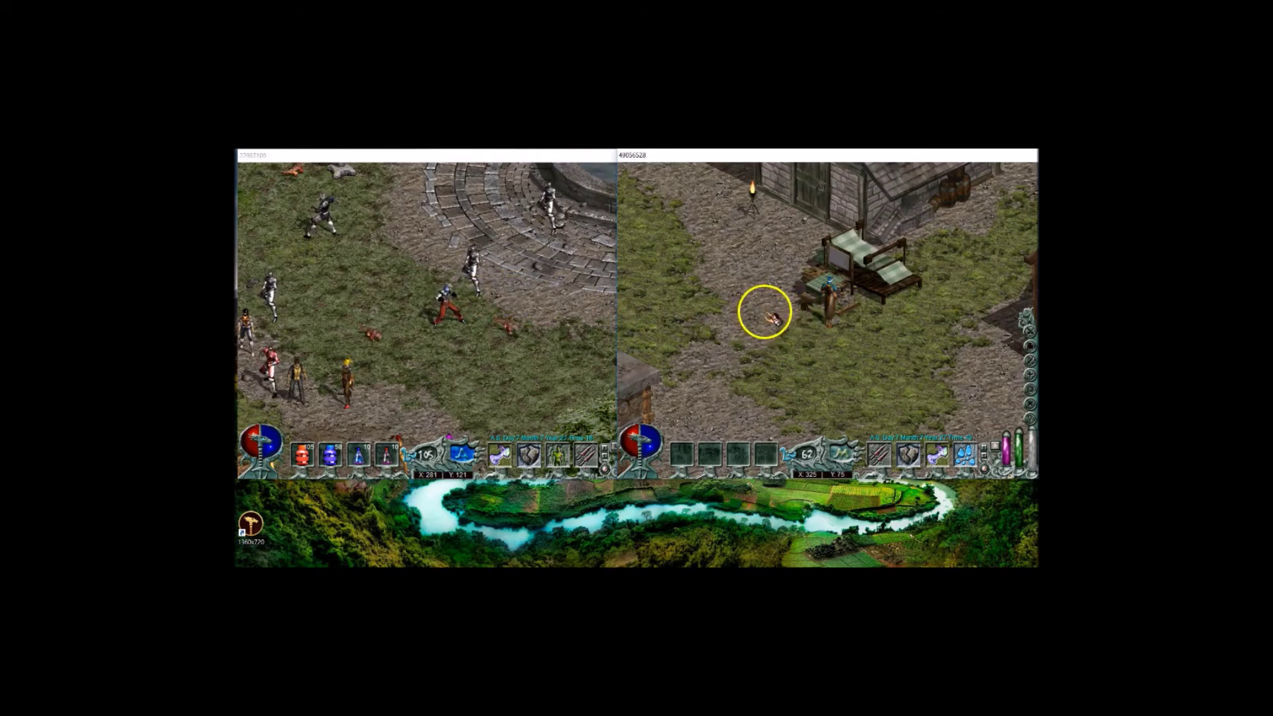
Step: At the loom, name the manufacture item 'tyu' and load 2 Linen plus a second material
left_click(833, 277)
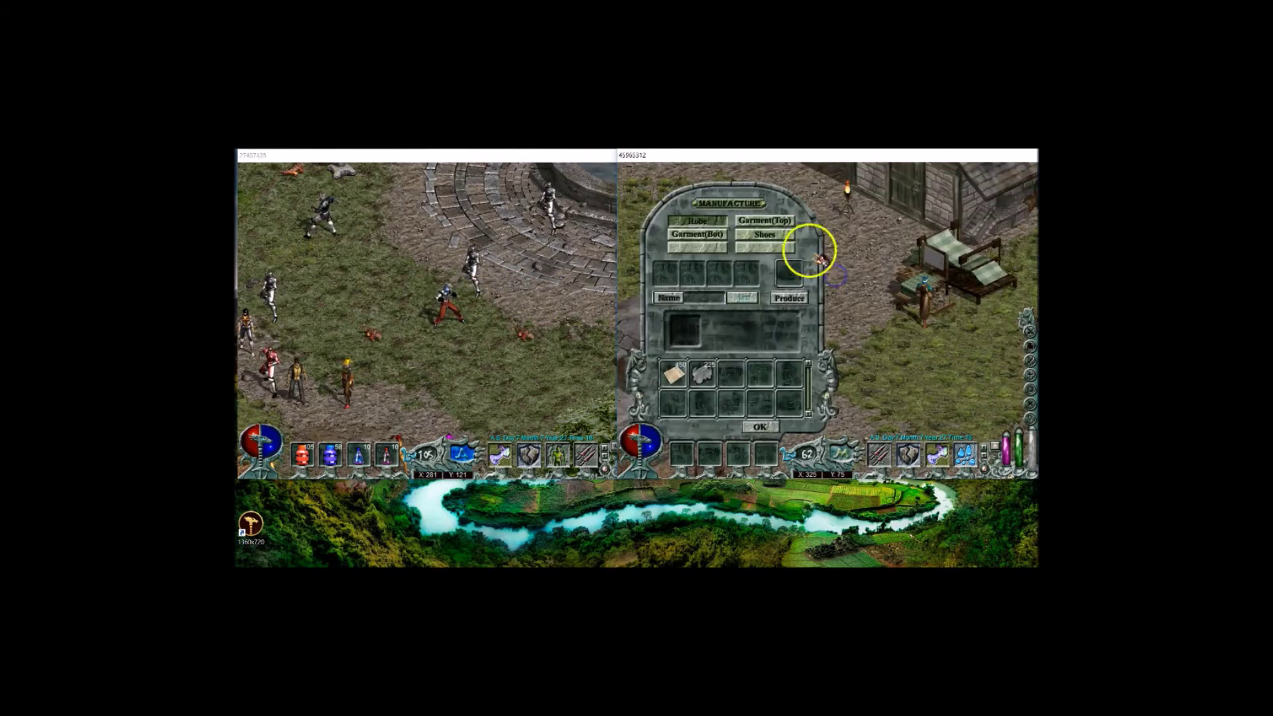
left_click(678, 300)
type("tyu")
key("Return")
left_click_drag(679, 367, 687, 268)
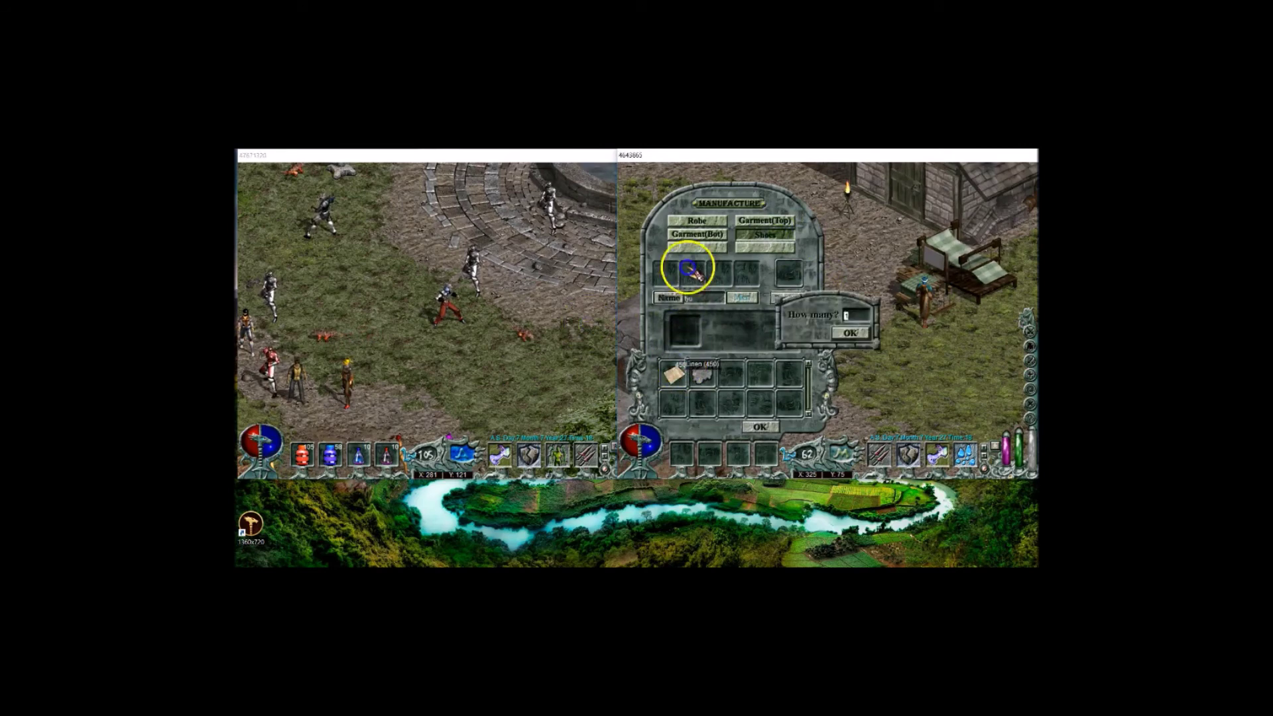
type("2")
key("Return")
left_click_drag(701, 367, 714, 278)
key("Return")
Step: Attempt to produce the crafted item several times
left_click(783, 300)
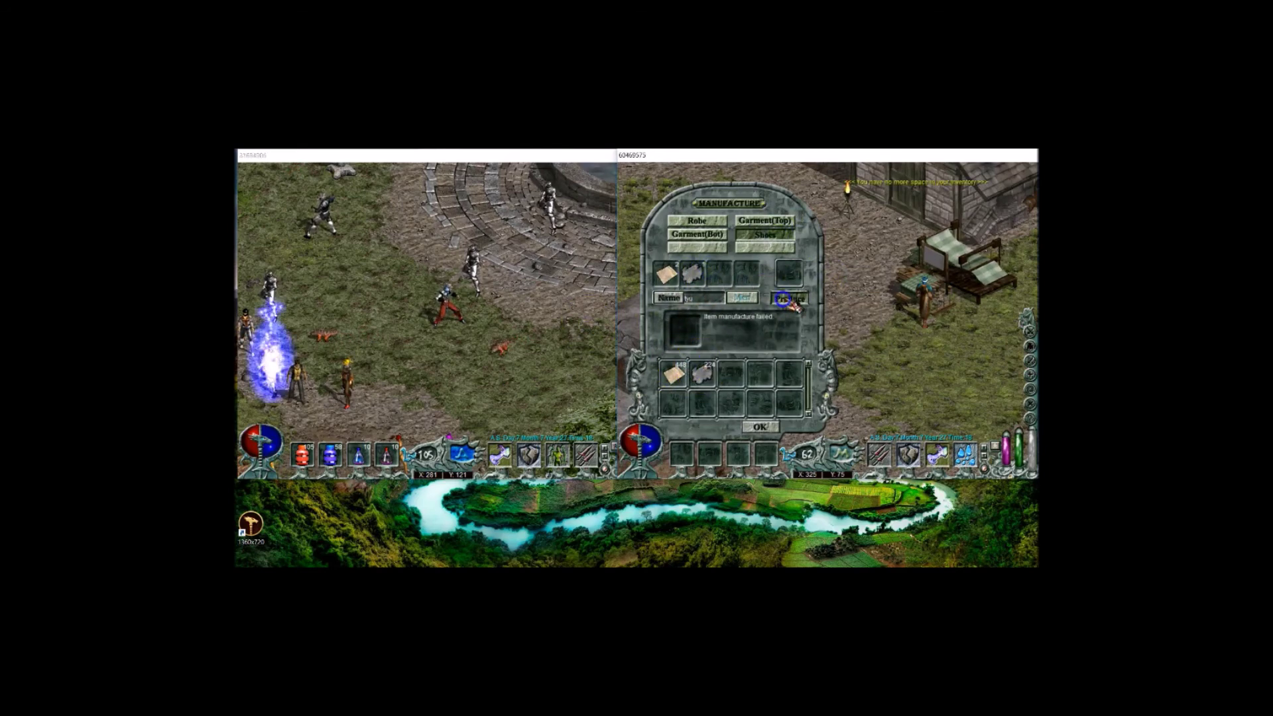
left_click(784, 299)
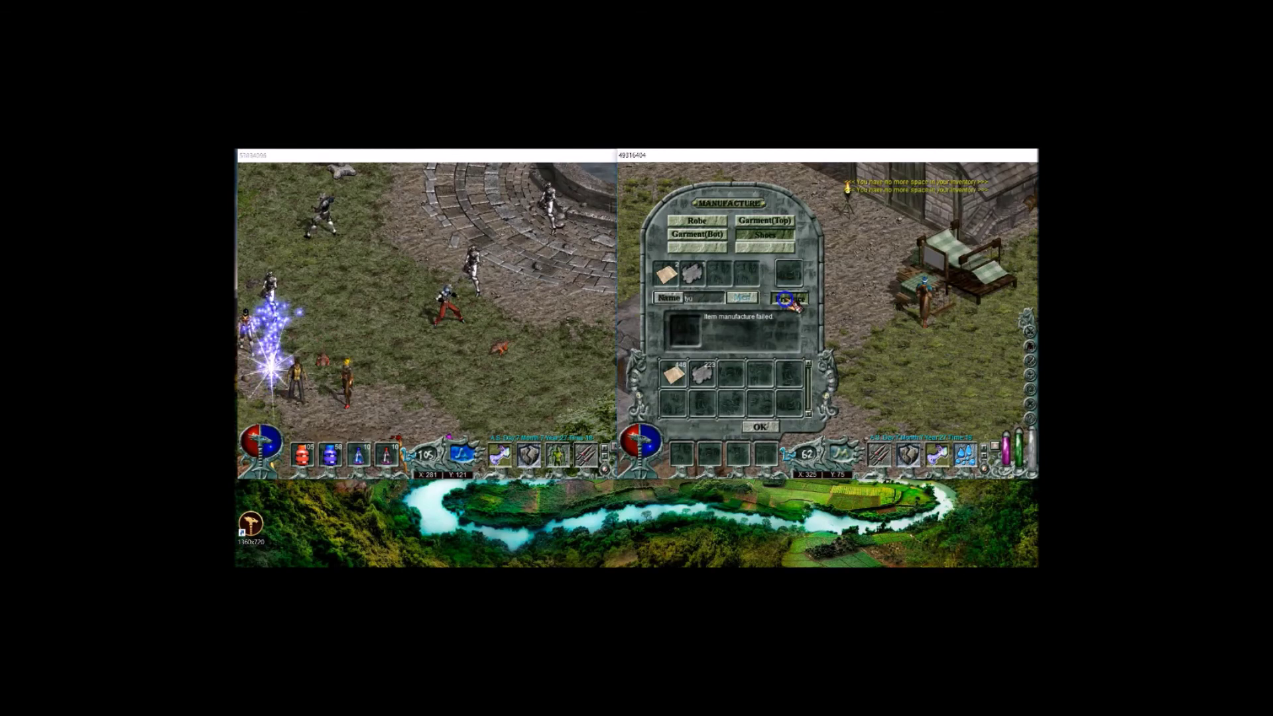
left_click(785, 299)
left_click(785, 299)
Step: Switch to the left hunting client and pick up the three items lying on the ground
key("super+Tab")
left_click(661, 262)
left_click(554, 284)
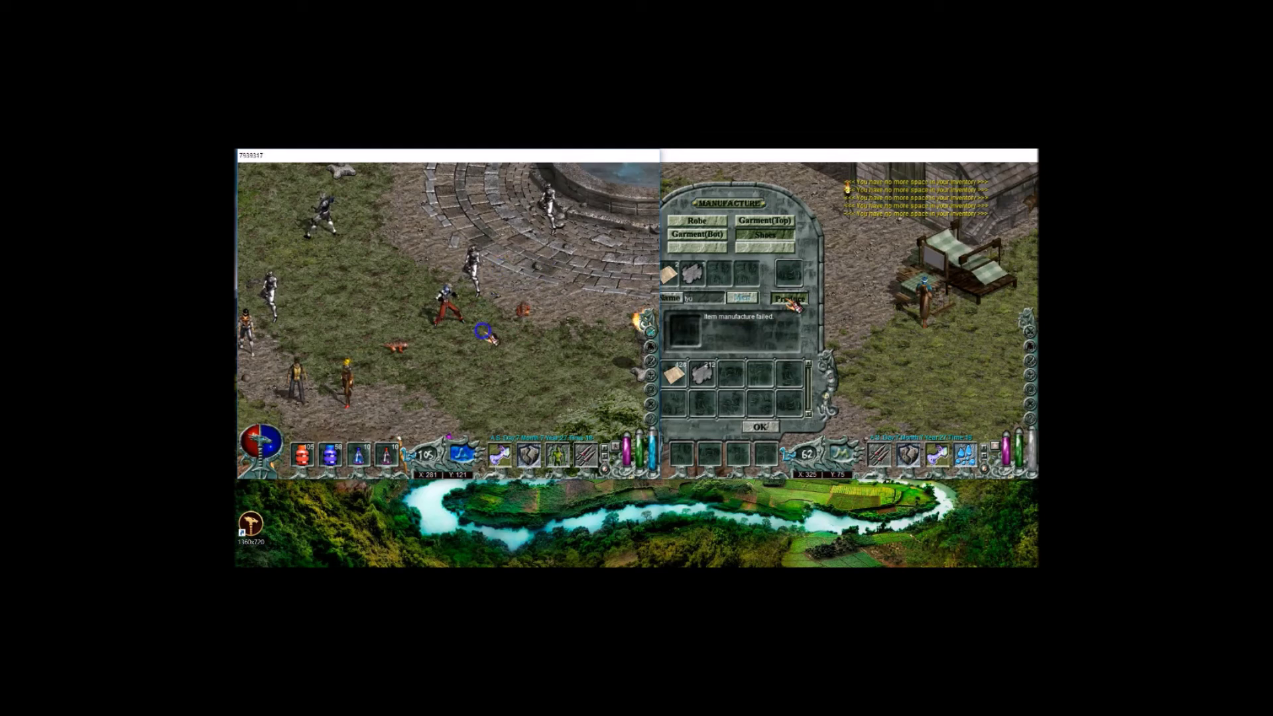
left_click(531, 383)
left_click(583, 454)
left_click(499, 291)
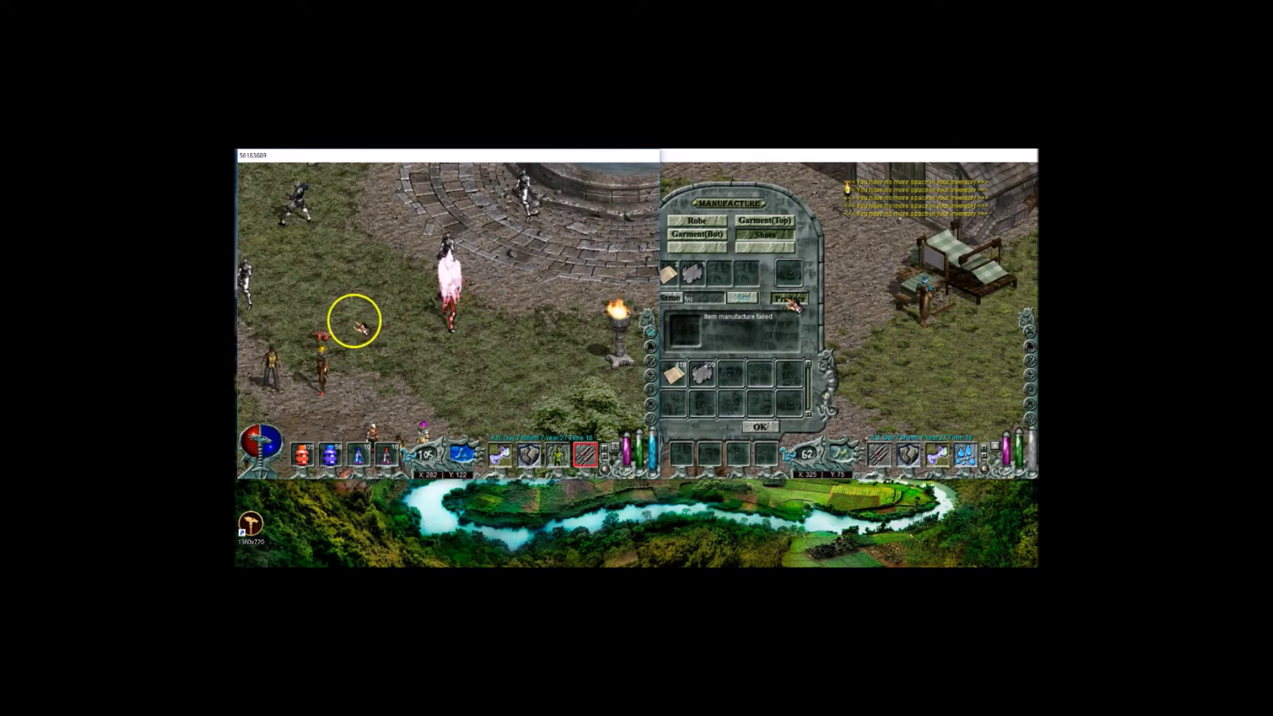
Step: Hunt monsters on the left with fire spells, then close the right client's crafting window
left_click(327, 333)
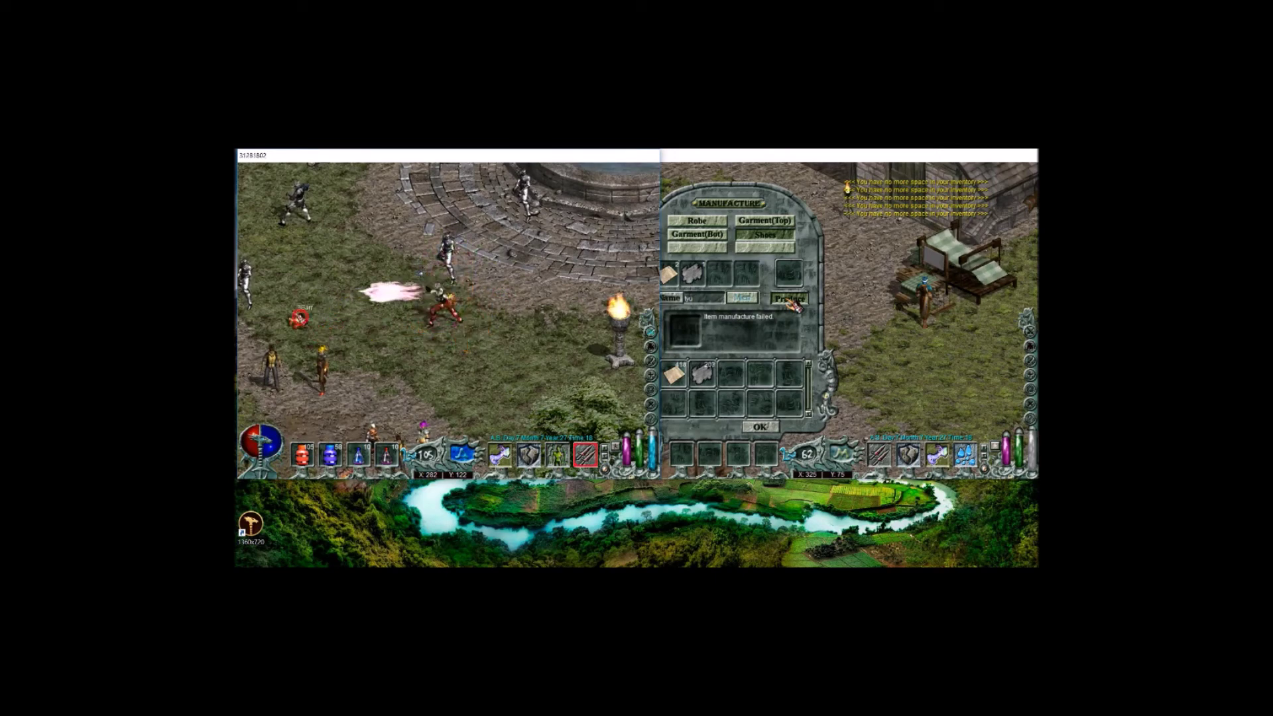
left_click(526, 324)
left_click(556, 326)
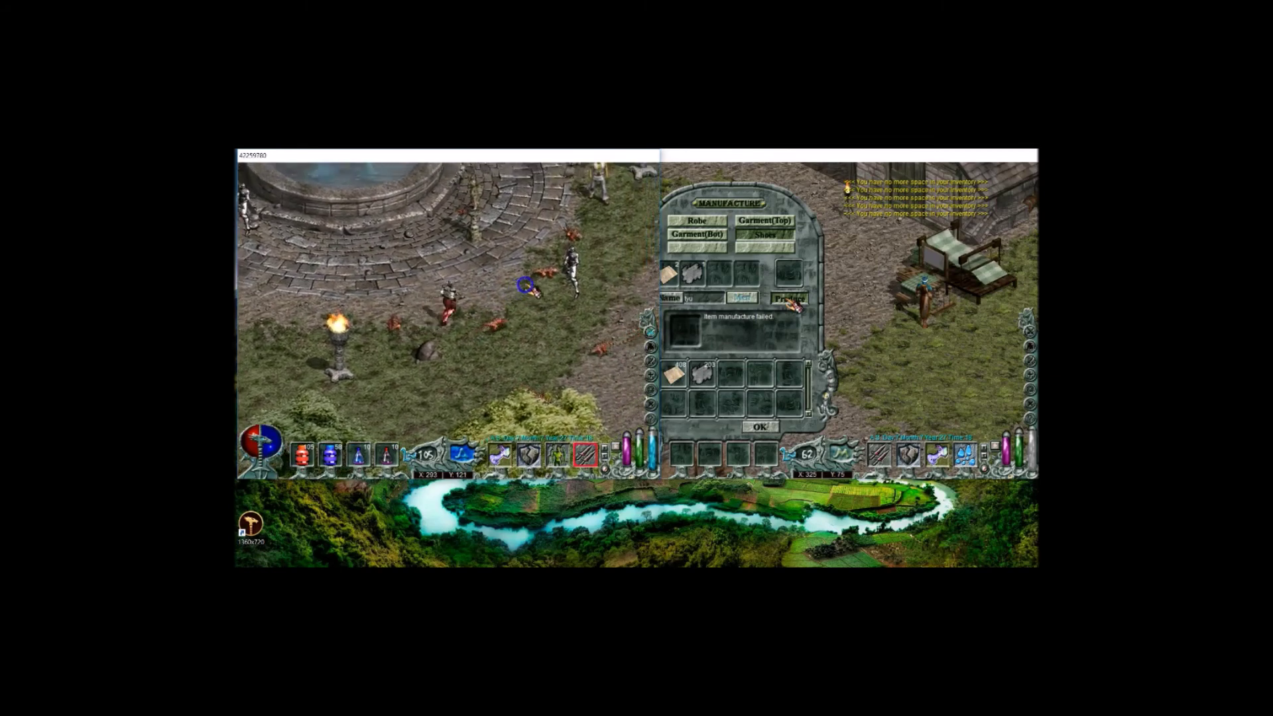
right_click(491, 314)
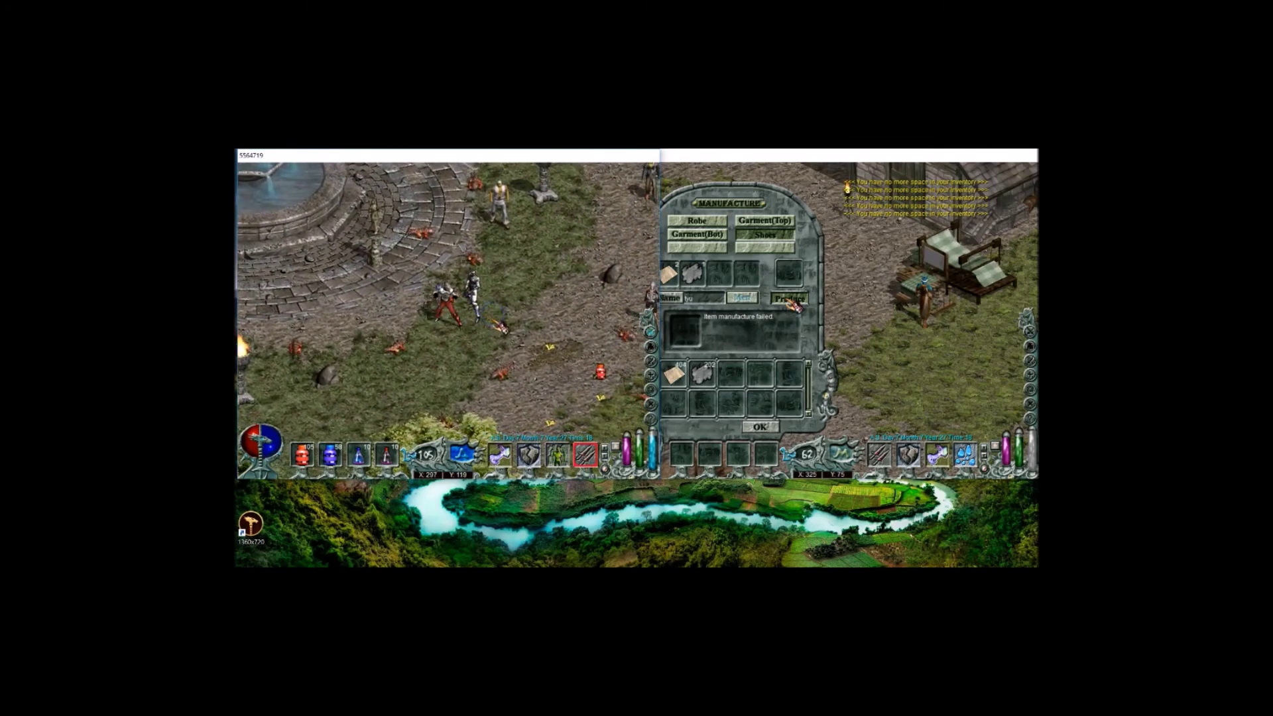
left_click(497, 370)
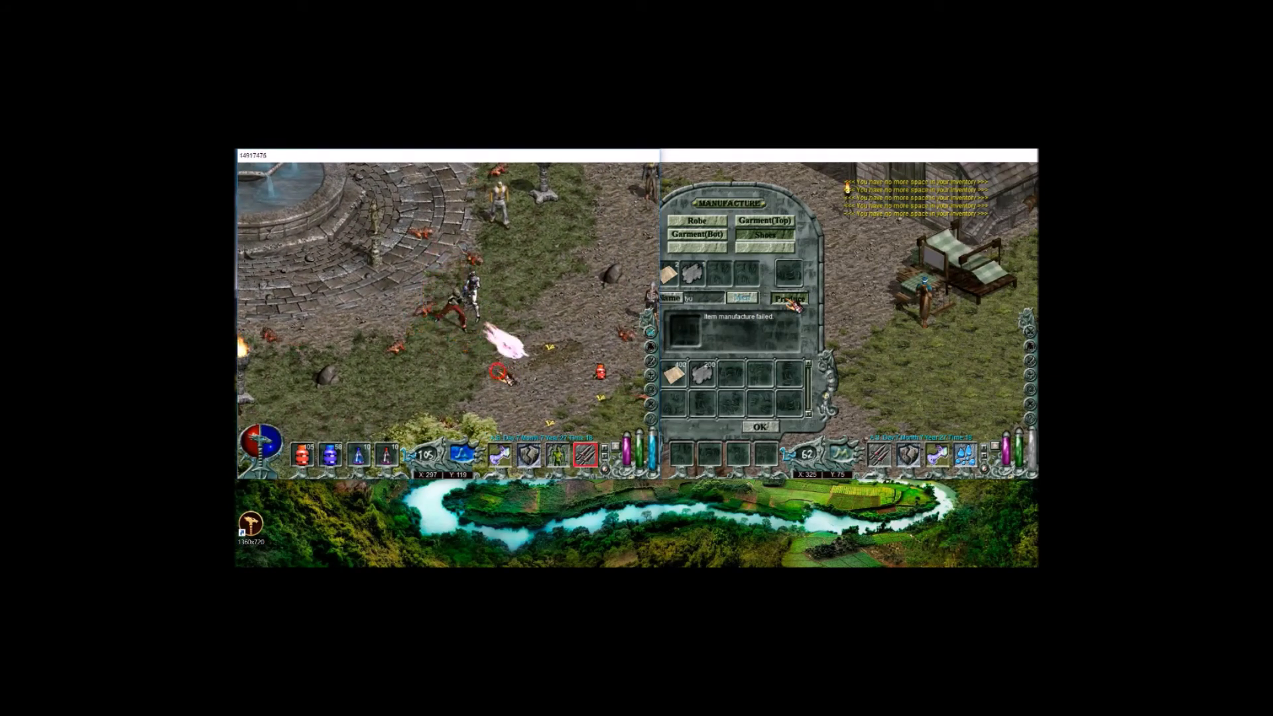
left_click(564, 332)
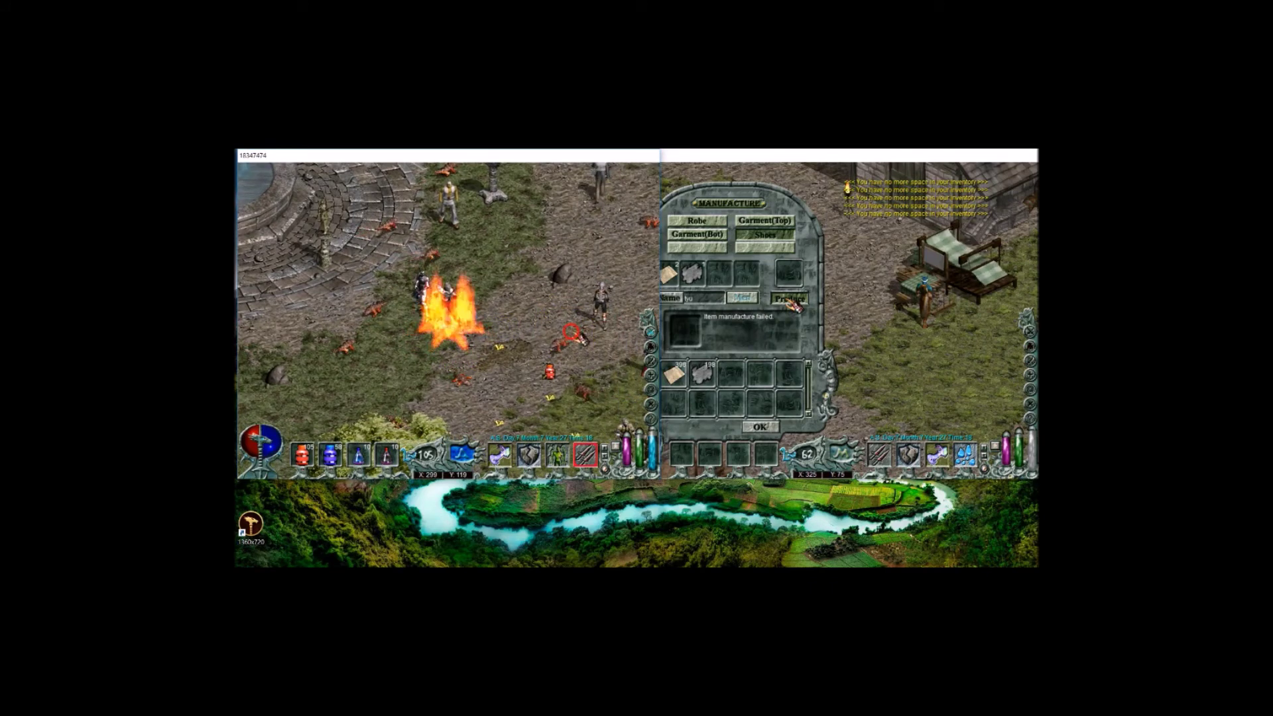
left_click(448, 246)
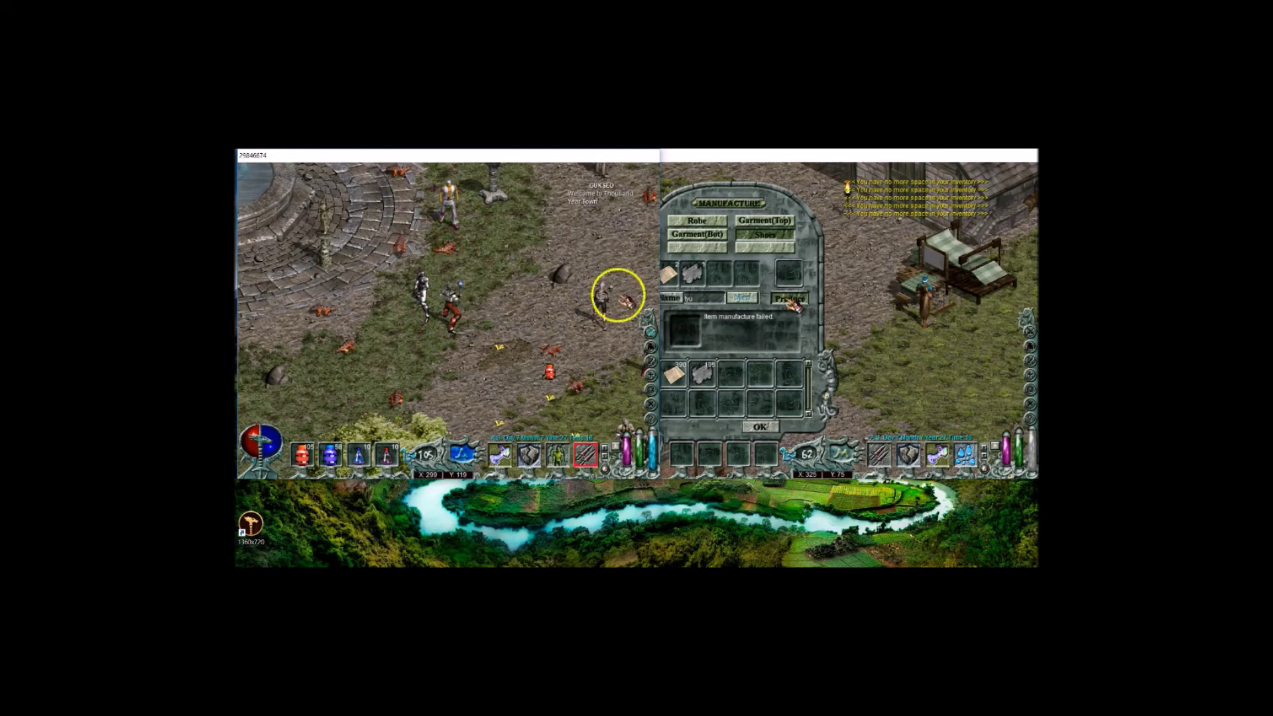
left_click(696, 333)
right_click(832, 392)
Step: Walk the right character across town while switching focus between the two clients
right_click(769, 401)
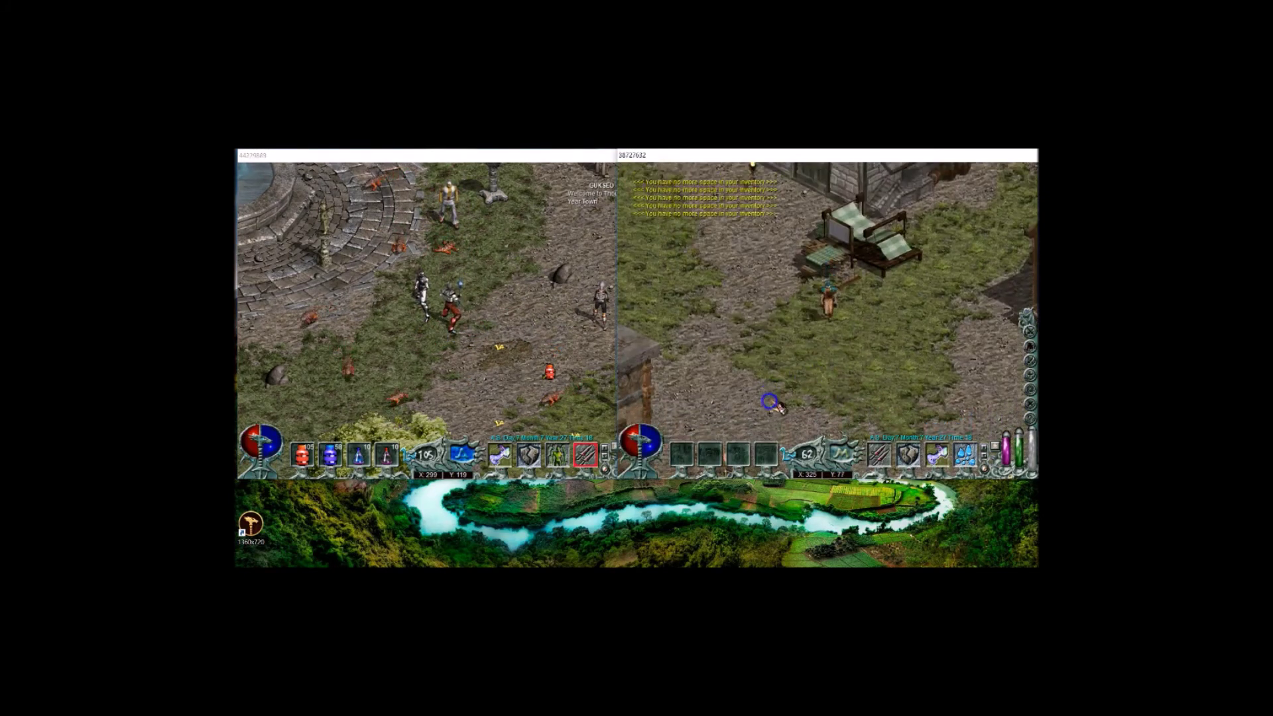
right_click(883, 250)
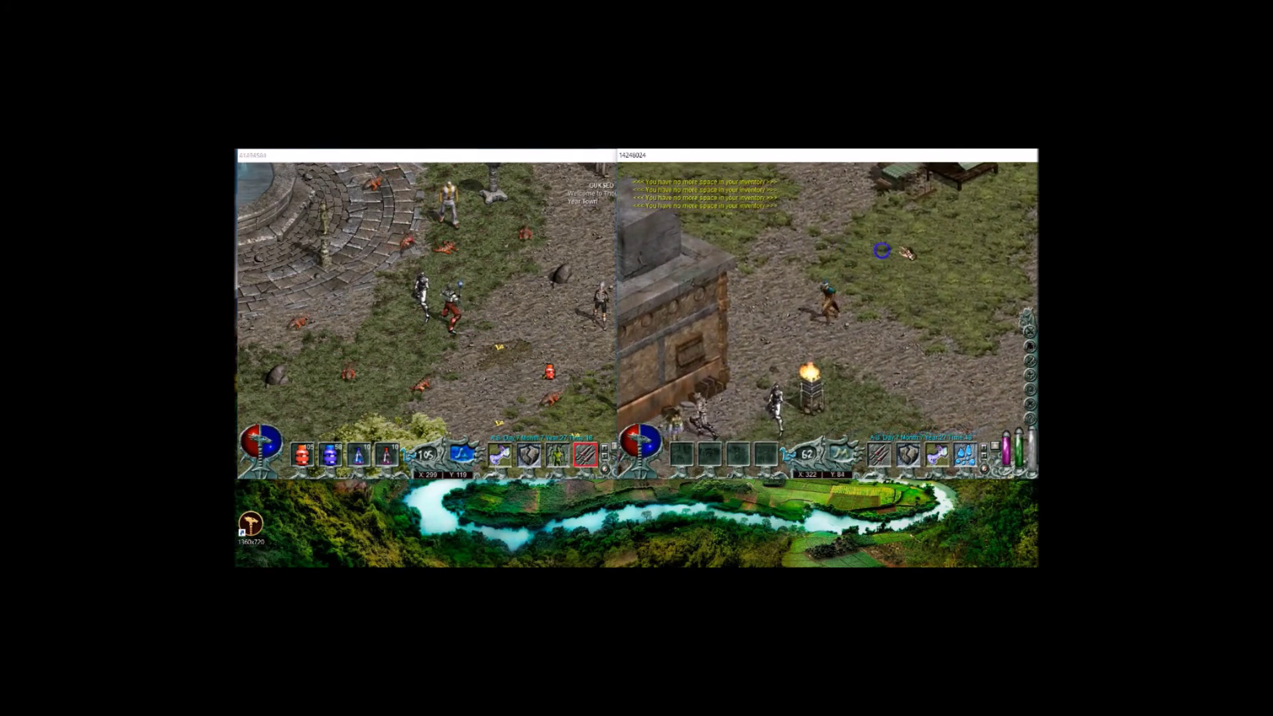
left_click(742, 284)
left_click(525, 287)
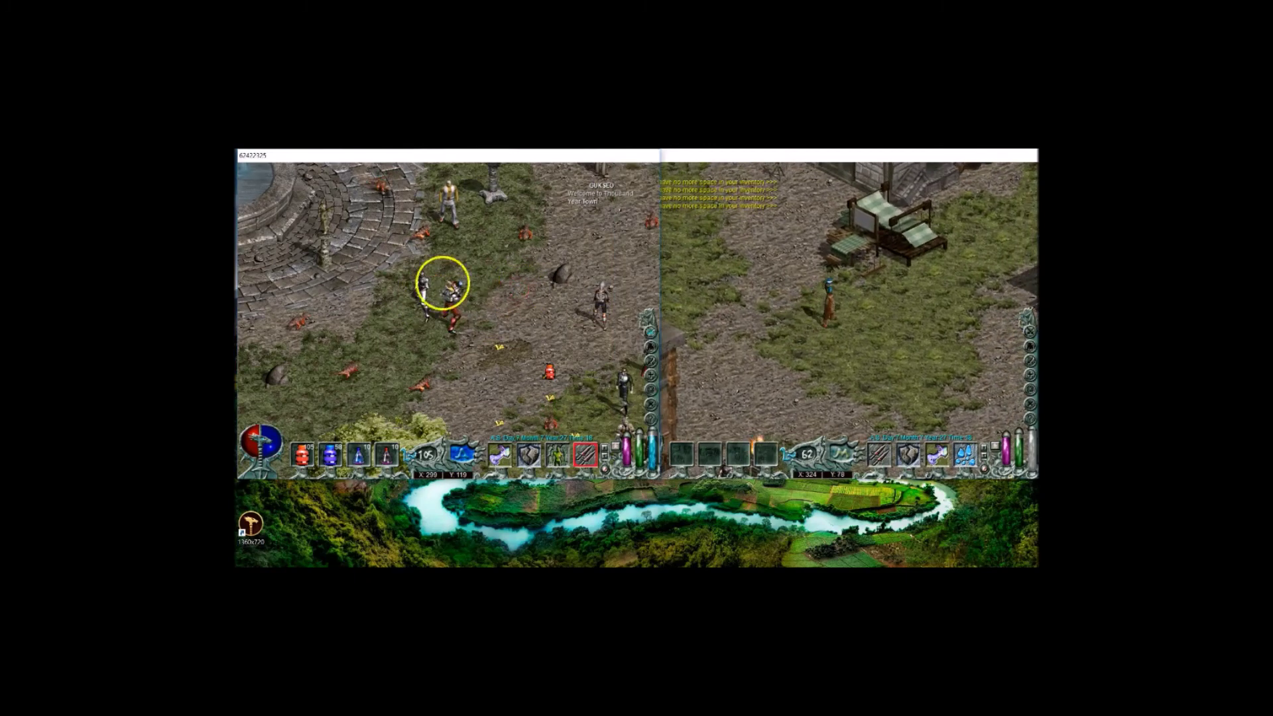
left_click(820, 320)
left_click(567, 297)
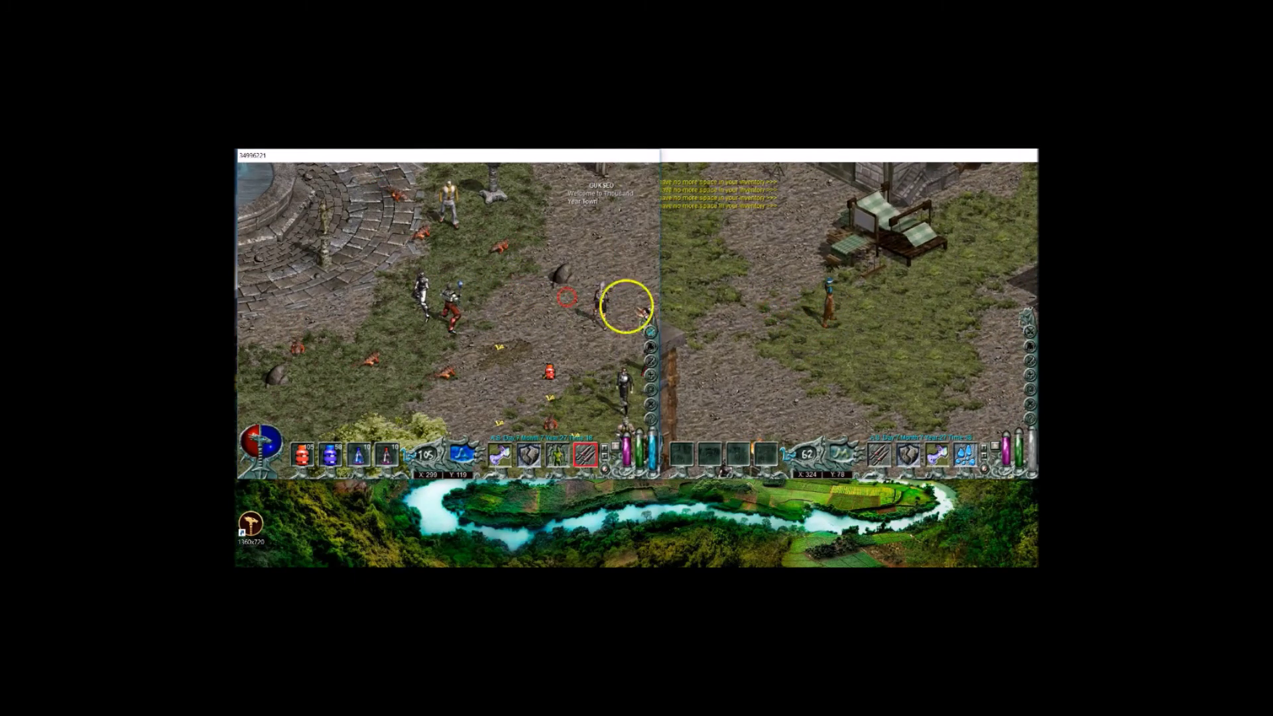
left_click(727, 304)
Step: Walk the right character back beside the loom and move the item lying next to it
left_click(460, 265)
left_click(762, 301)
right_click(700, 273)
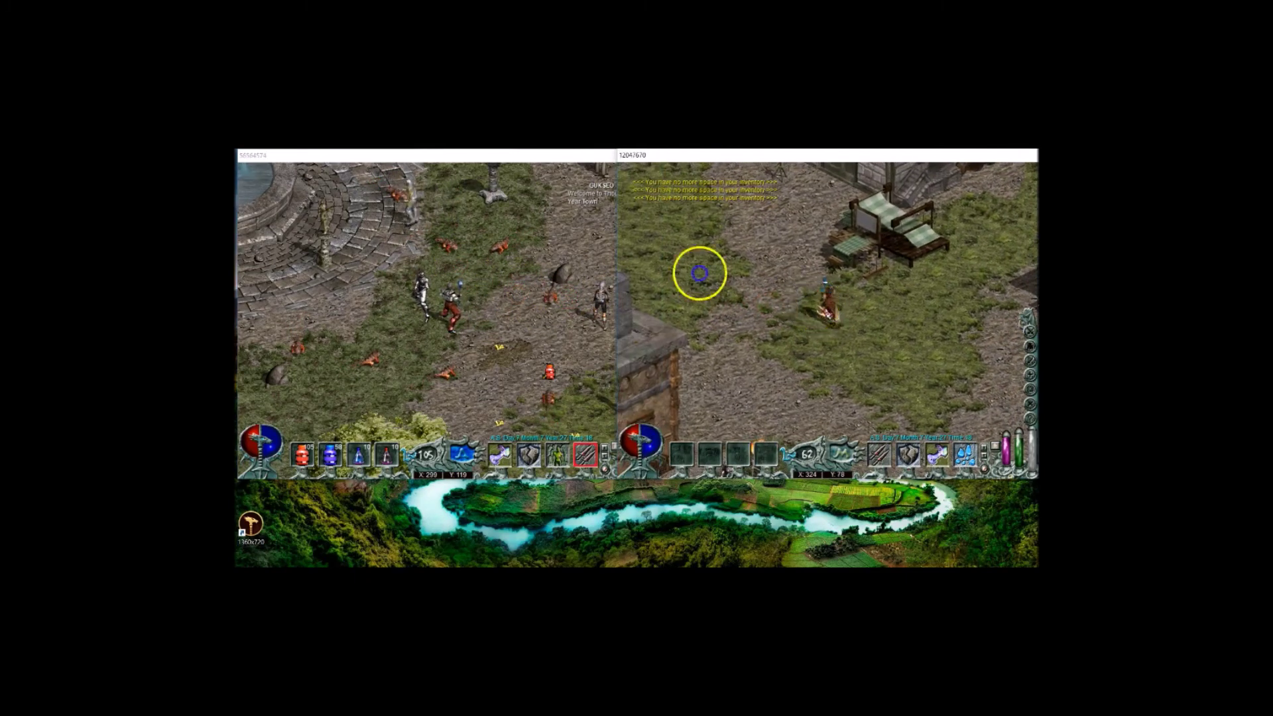
right_click(858, 314)
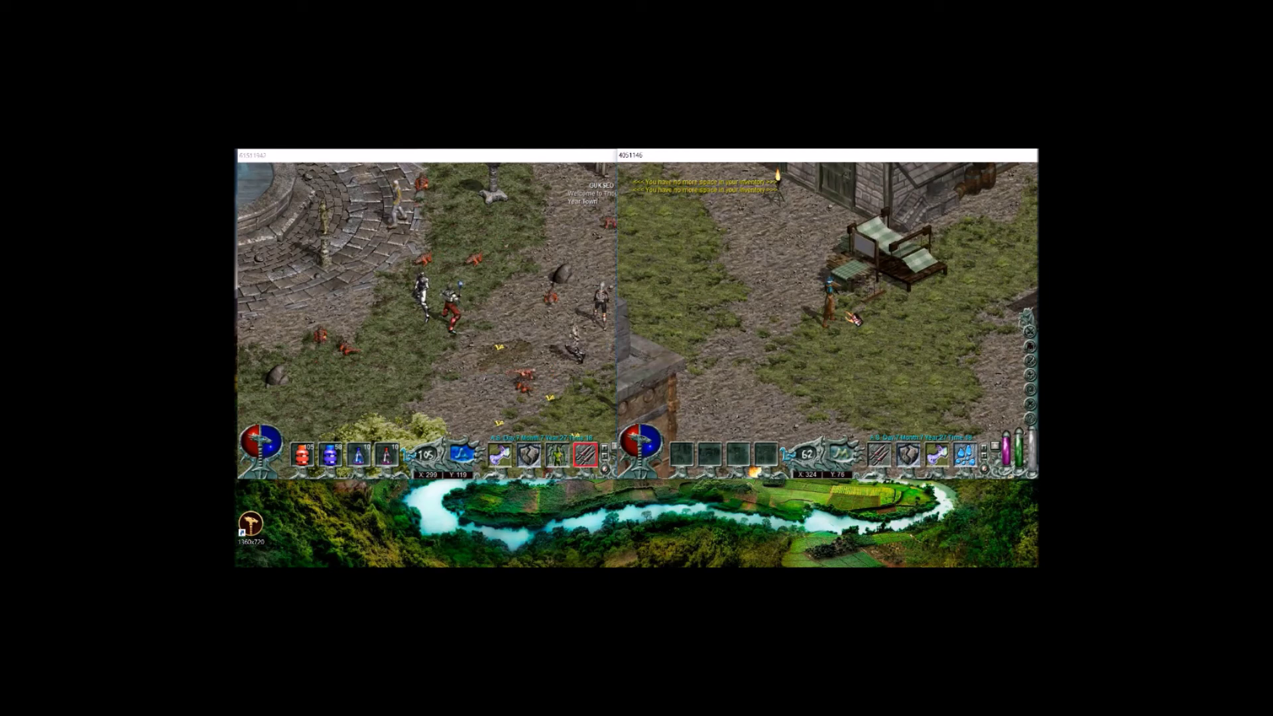
left_click(851, 322)
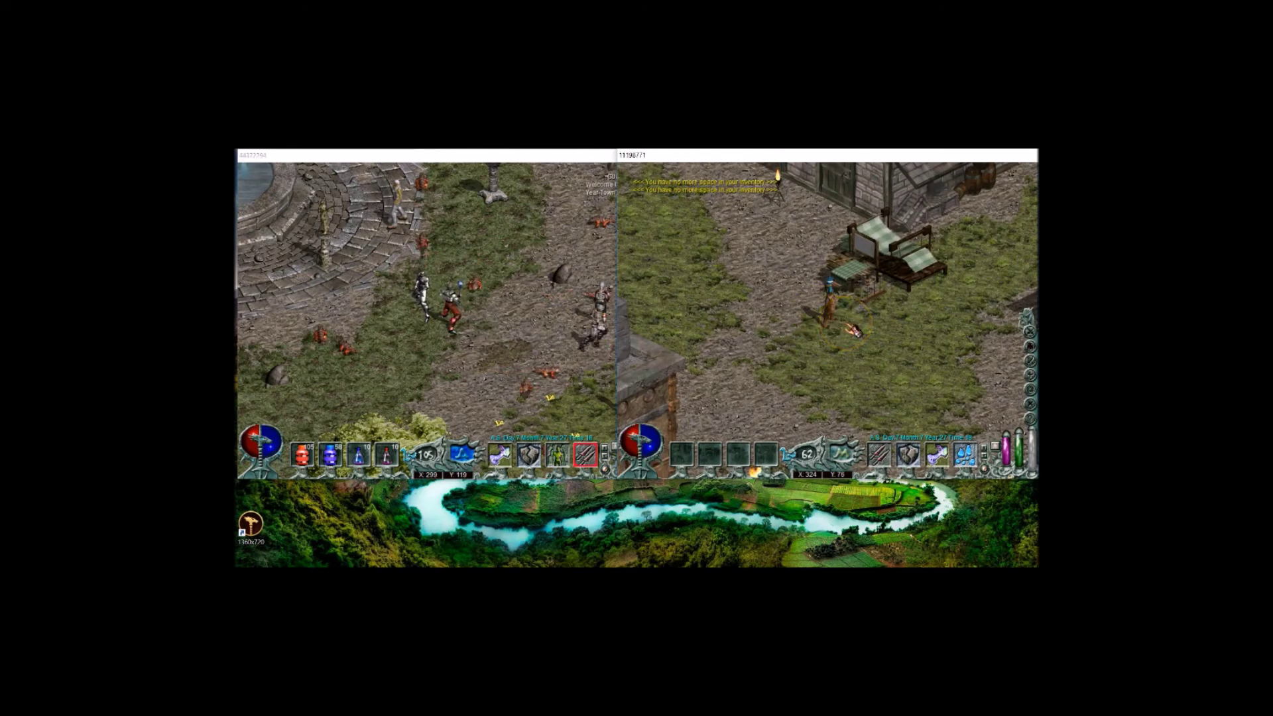
left_click_drag(846, 324, 771, 408)
Step: Open the right character's inventory and inspect the Resurrection scroll in the last slot
key("i")
scroll(778, 402, "down", 1)
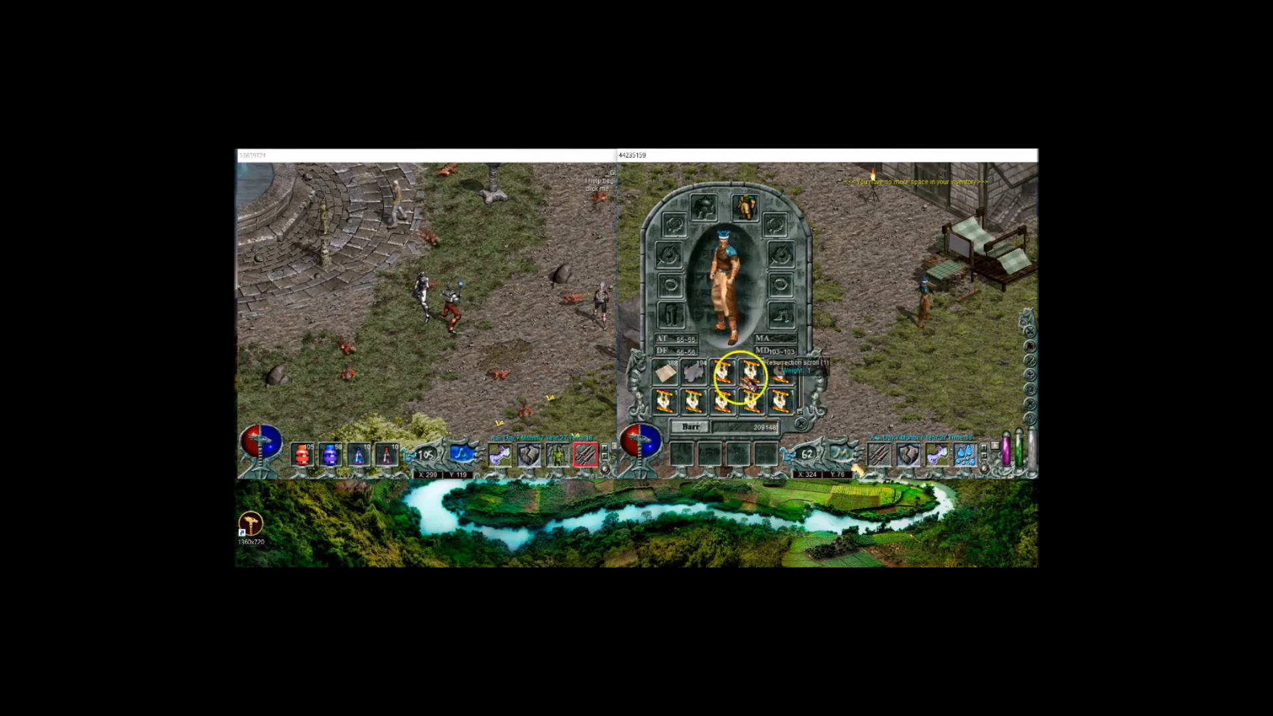
scroll(791, 380, "down", 2)
left_click(780, 397)
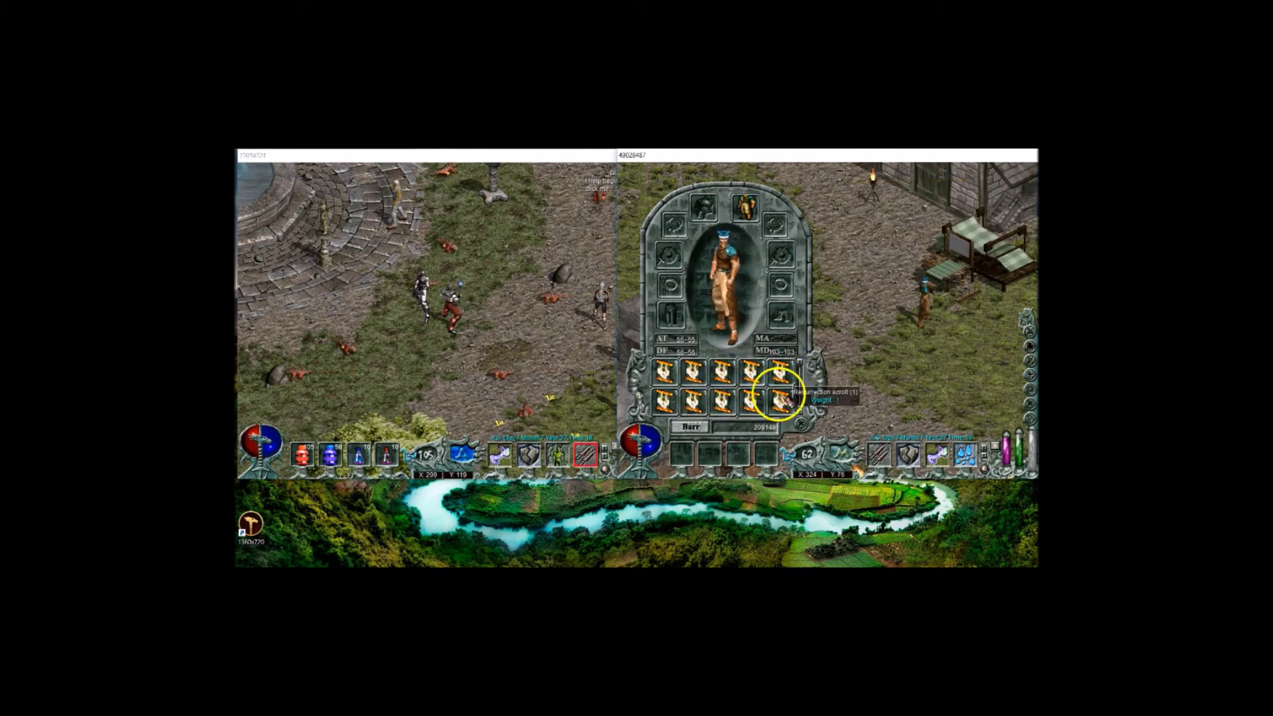
scroll(785, 400, "up", 2)
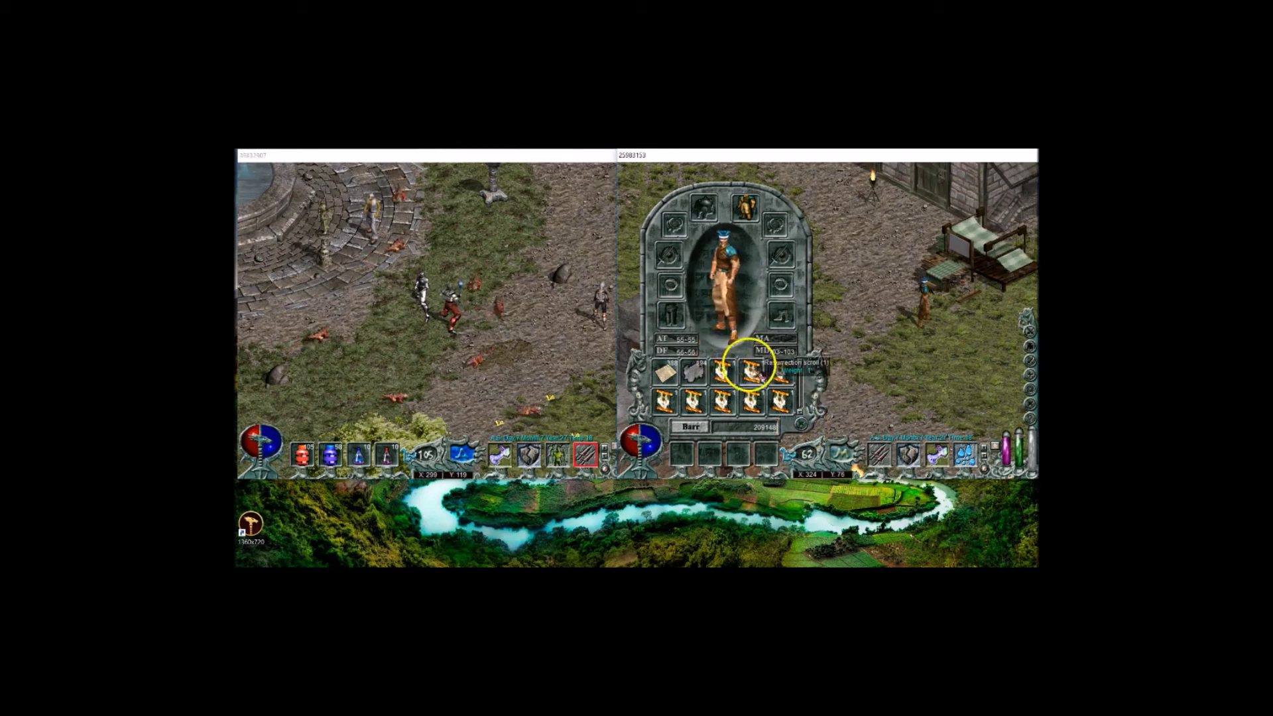
Step: Close the inventory and have the left hunter pick up the nearby drop
left_click(801, 424)
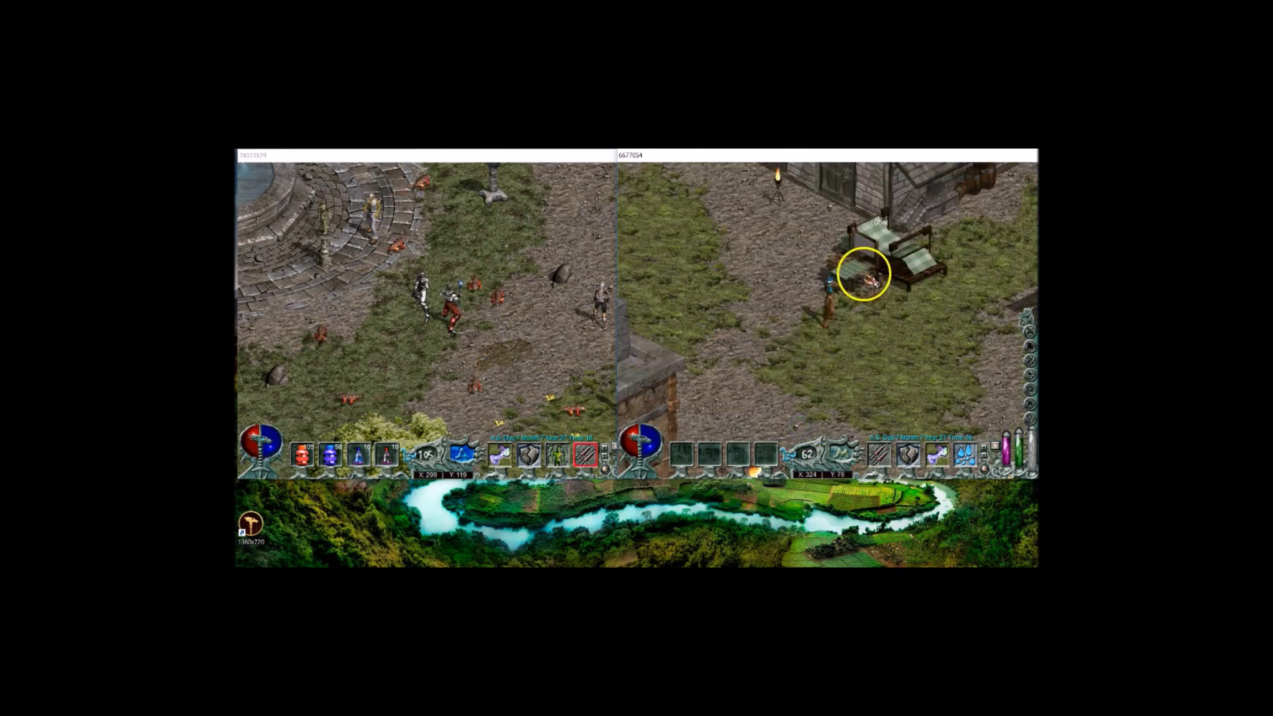
left_click(487, 311)
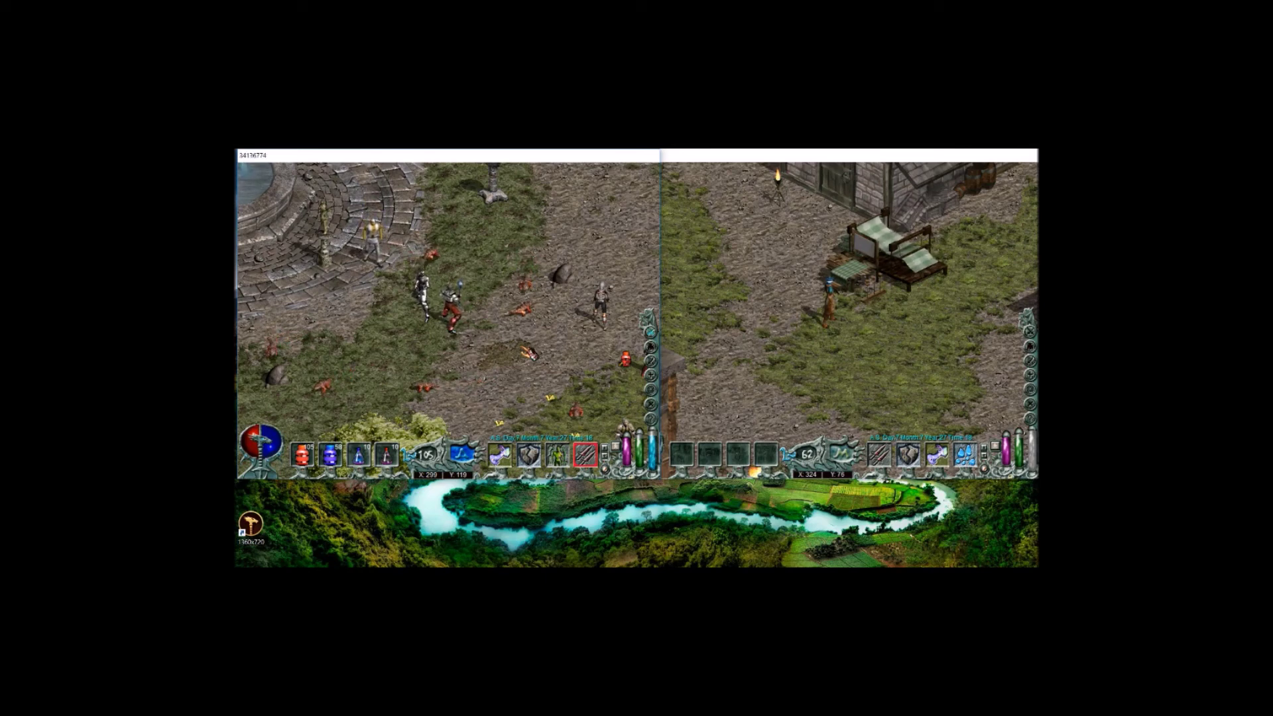
left_click(513, 348)
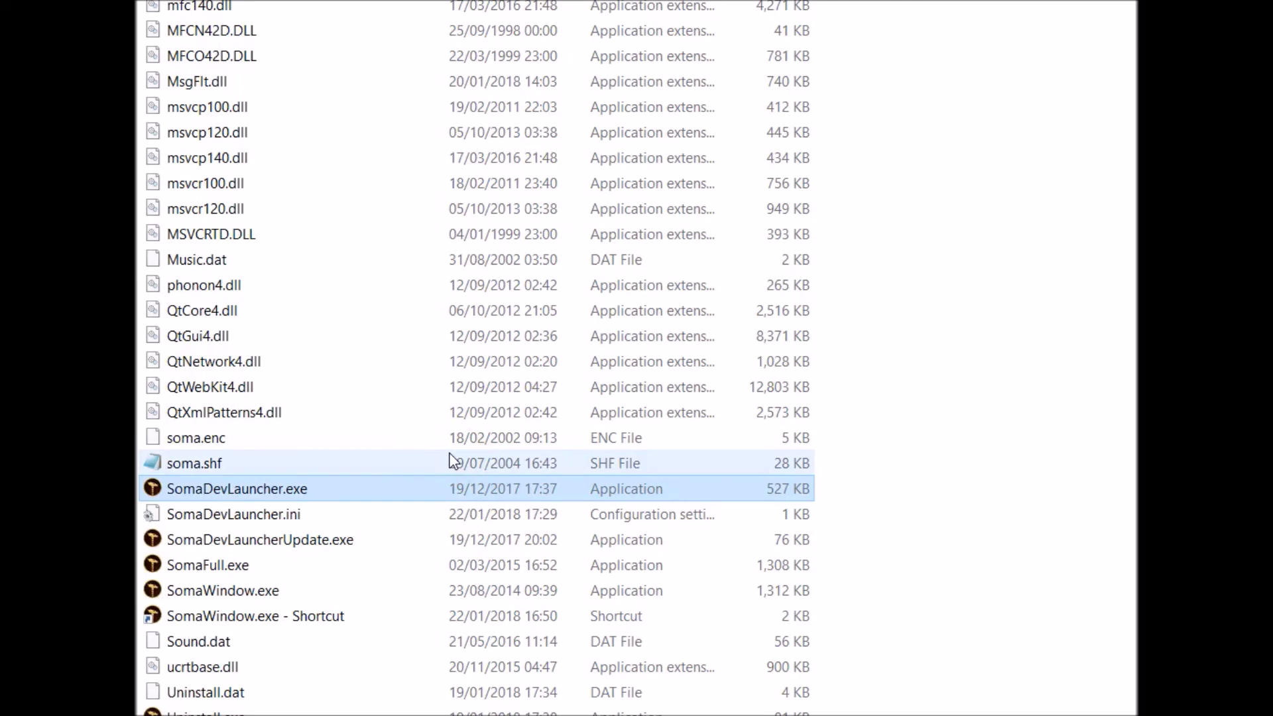
Step: Run SomaDevLauncher.exe from the install folder, reposition the launcher window, then close it
scroll(365, 509, "up", 2)
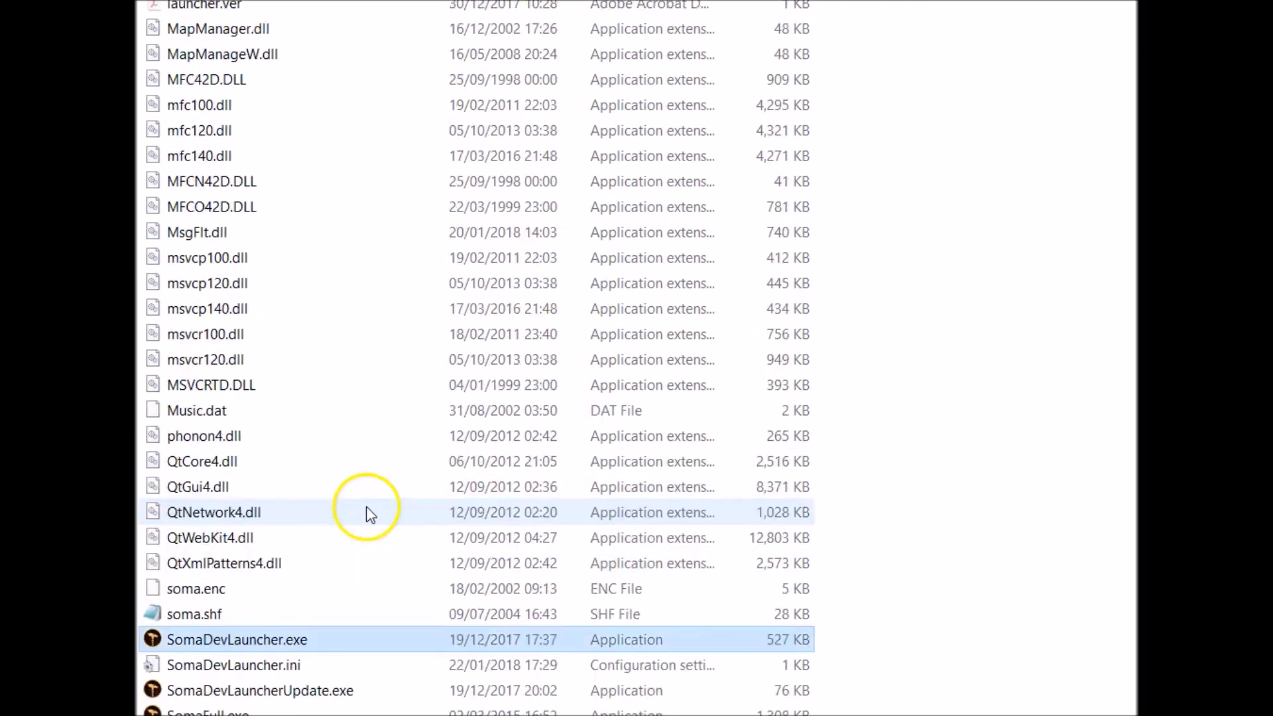
scroll(369, 514, "down", 2)
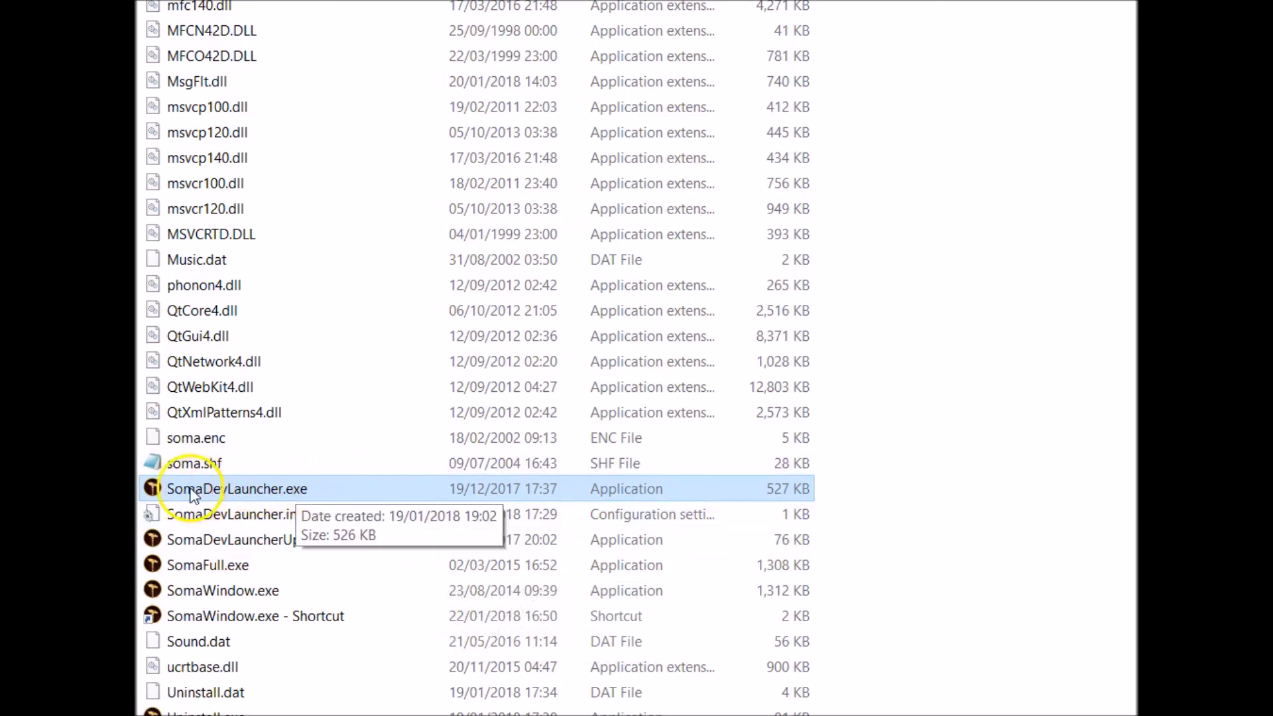
double_click(295, 491)
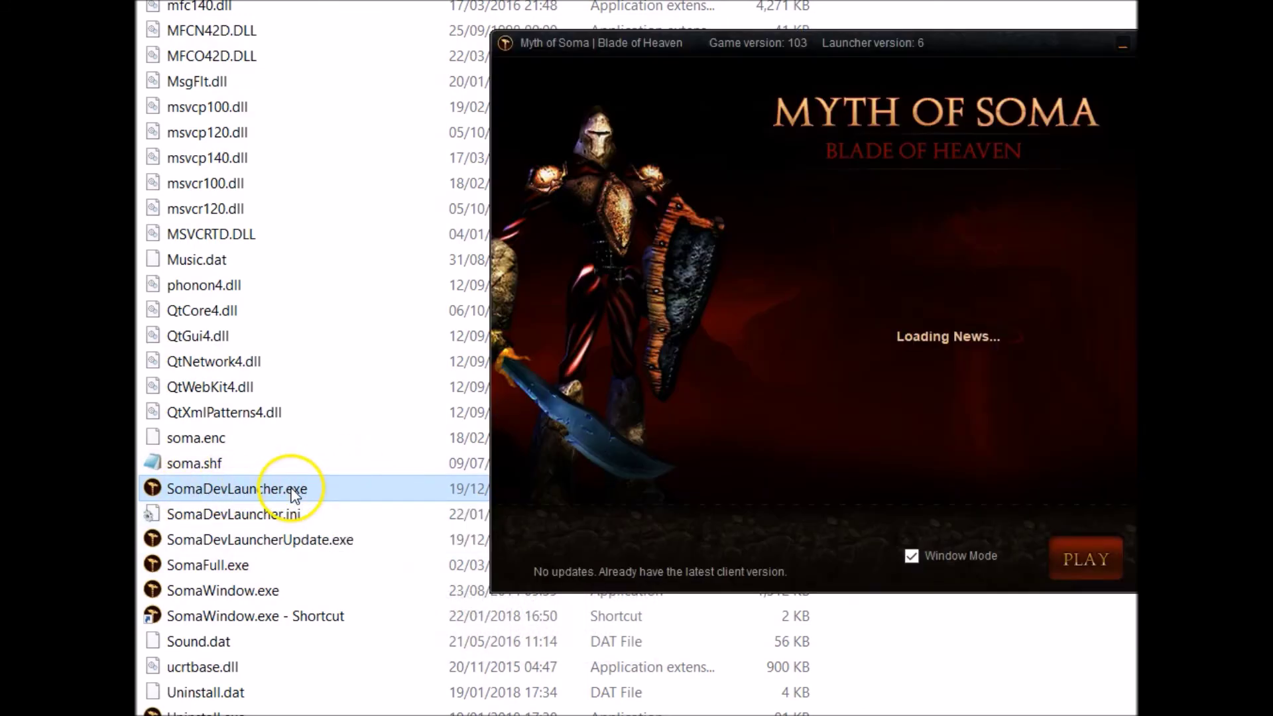
left_click_drag(754, 512, 660, 514)
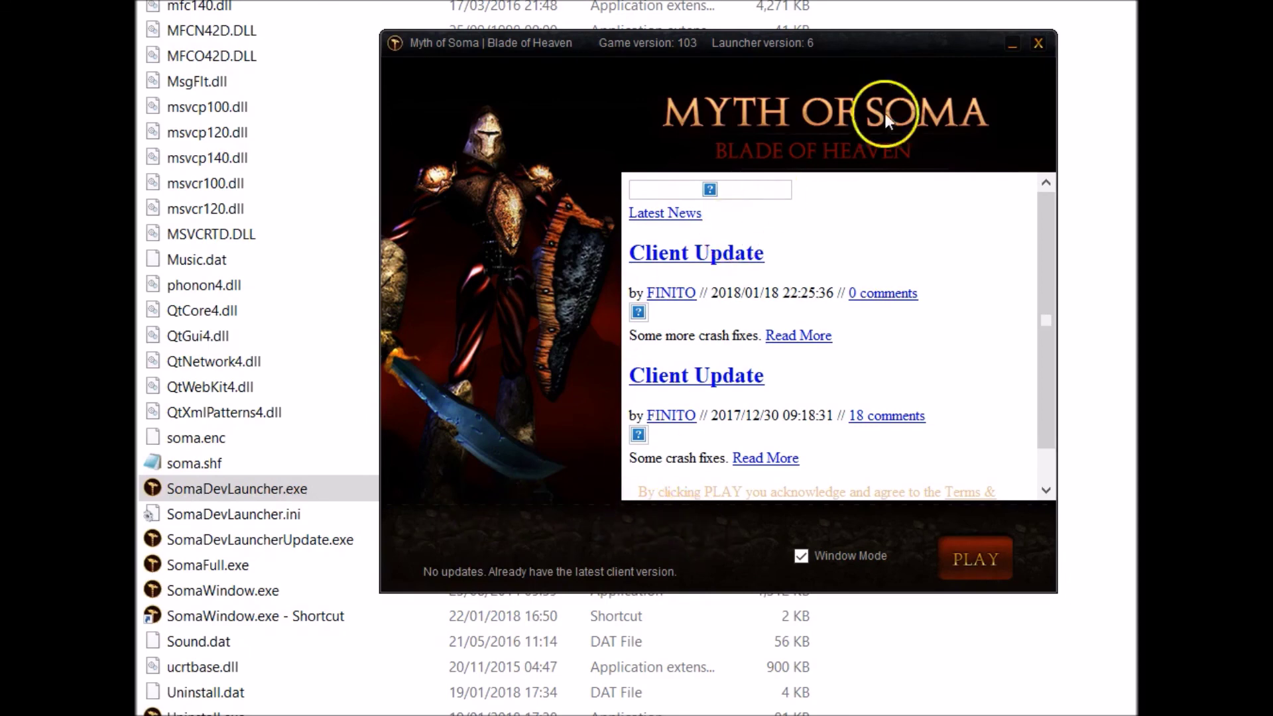
left_click(1038, 42)
left_click(232, 491)
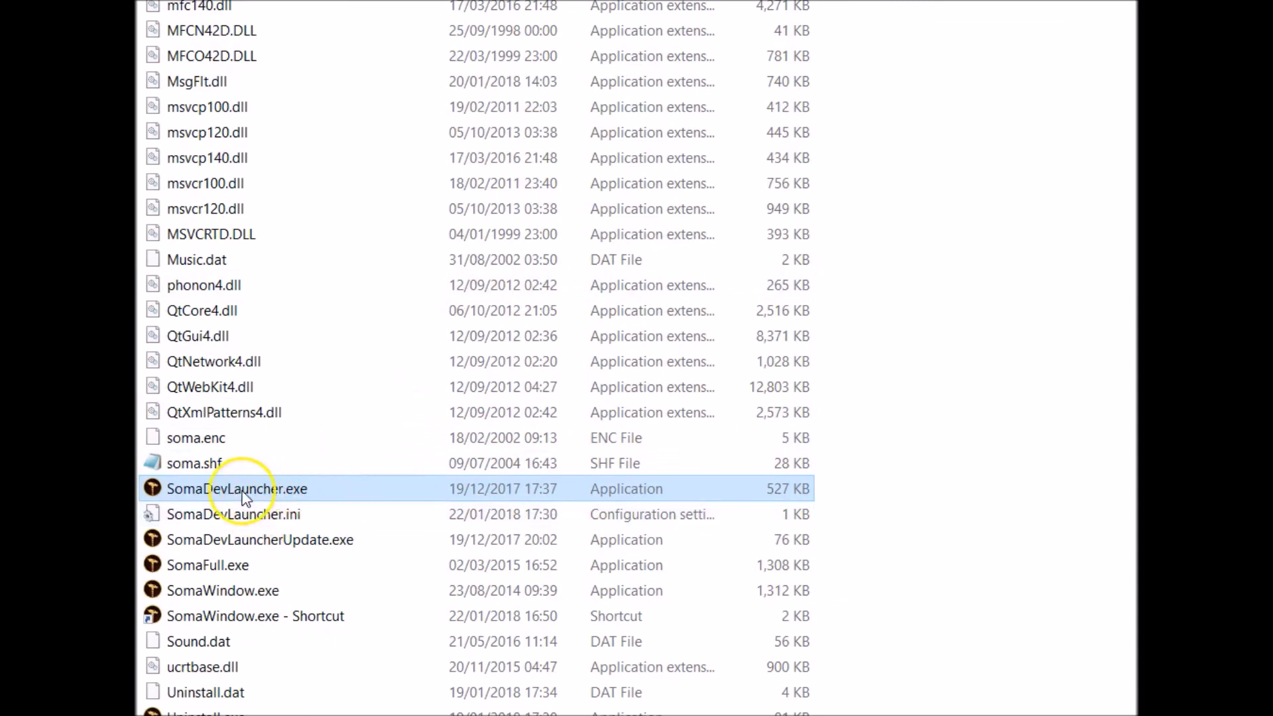